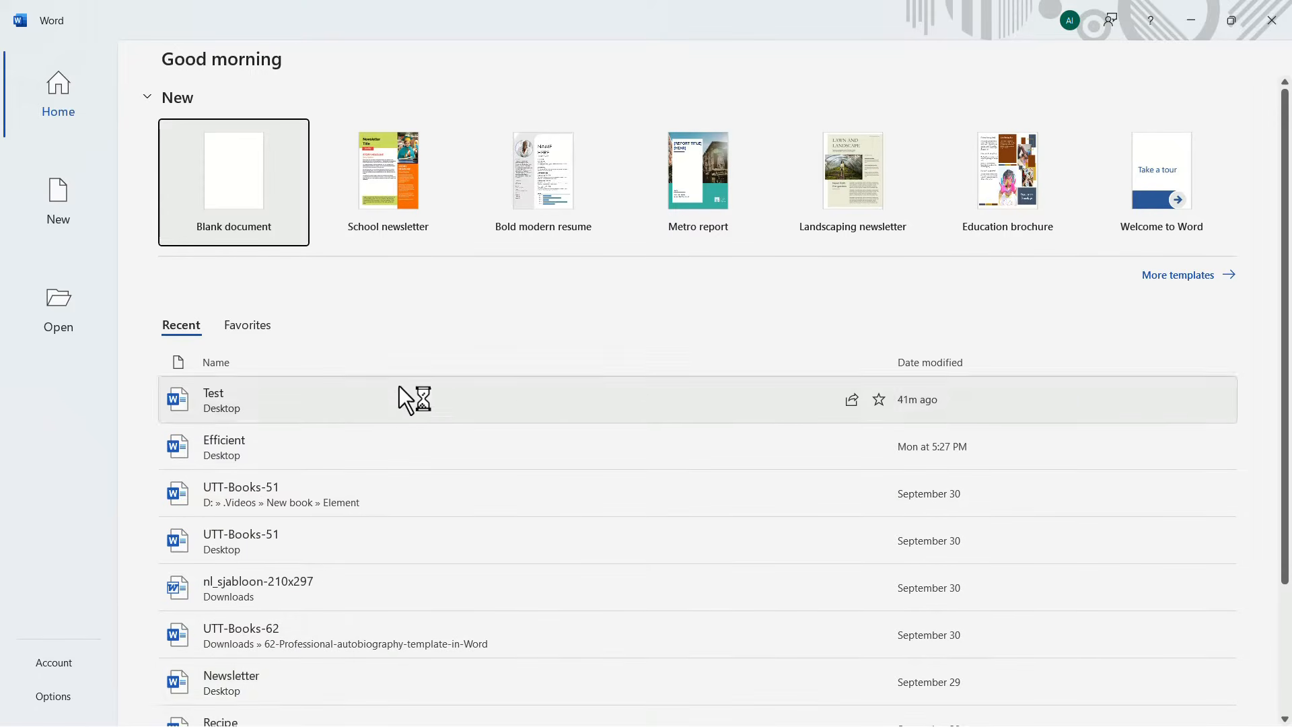
Step: Create a blank document and set its page margins to the Normal preset of 1 inch on all sides
left_click(222, 197)
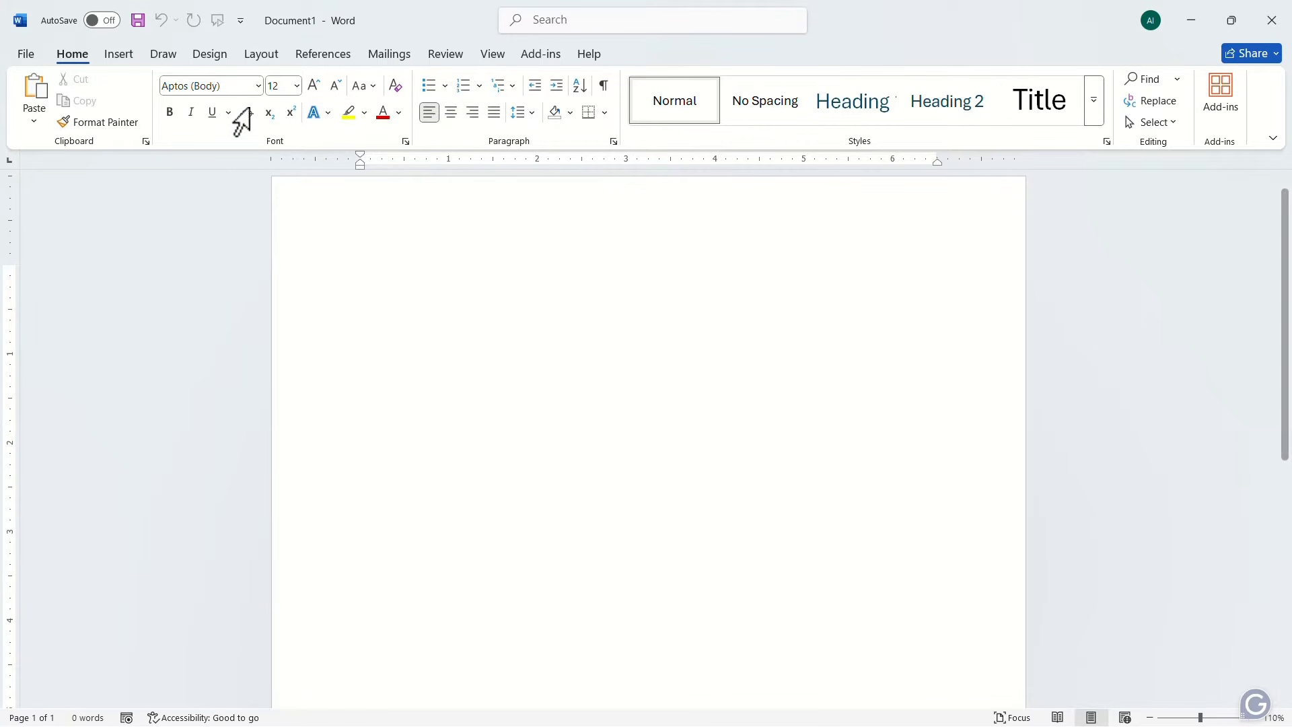
left_click(263, 58)
left_click(36, 116)
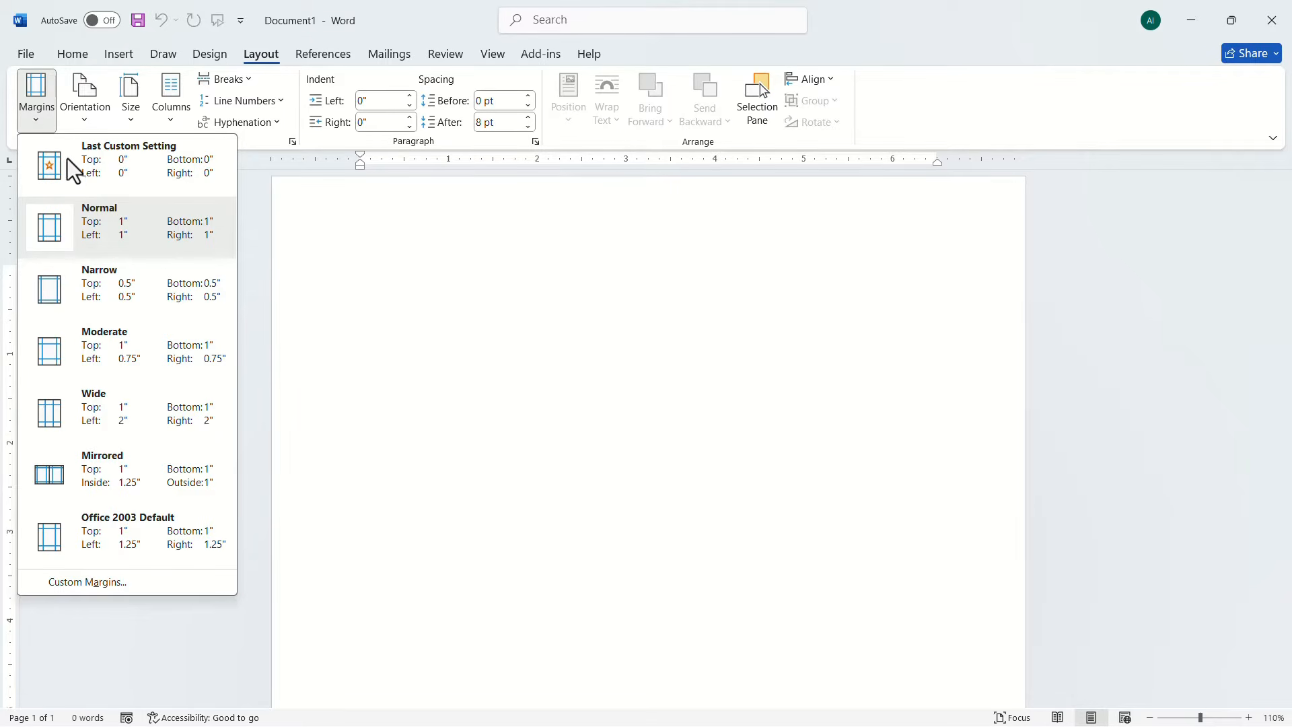
left_click(124, 236)
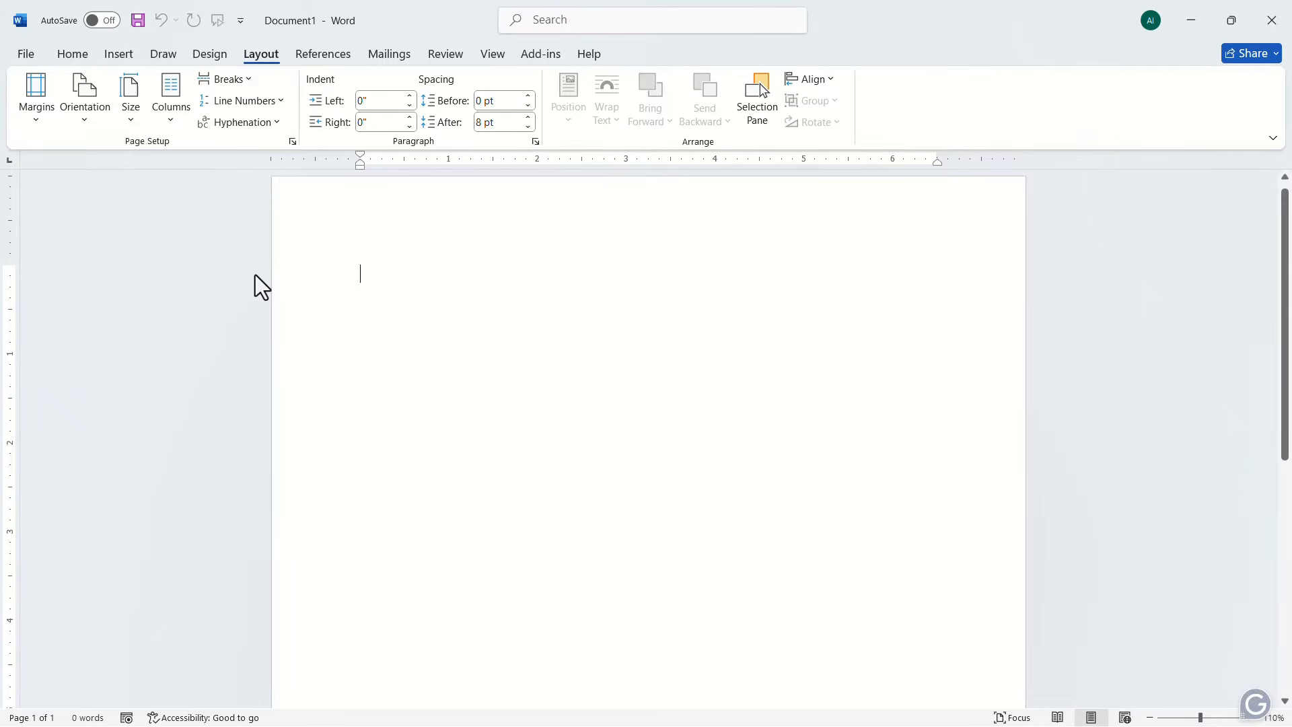
Step: Set the paragraph line spacing to Double and turn off extra space between paragraphs of the same style
left_click(75, 55)
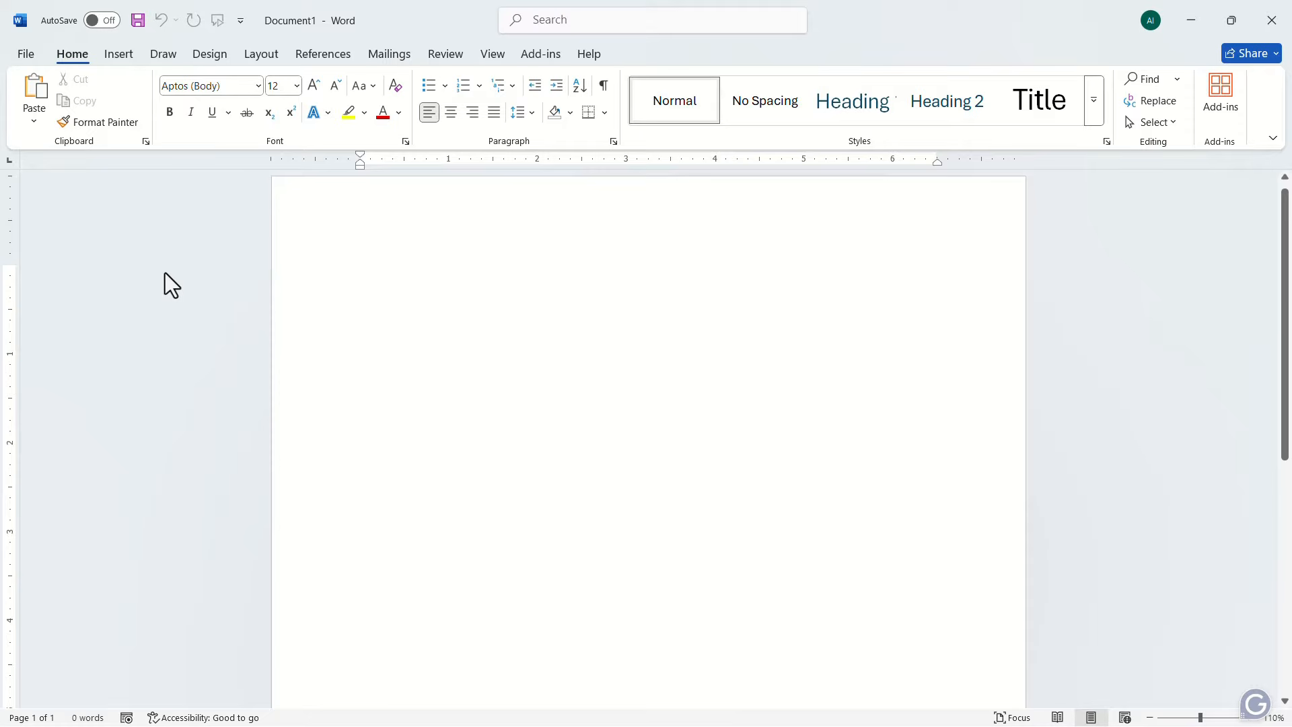
left_click(612, 142)
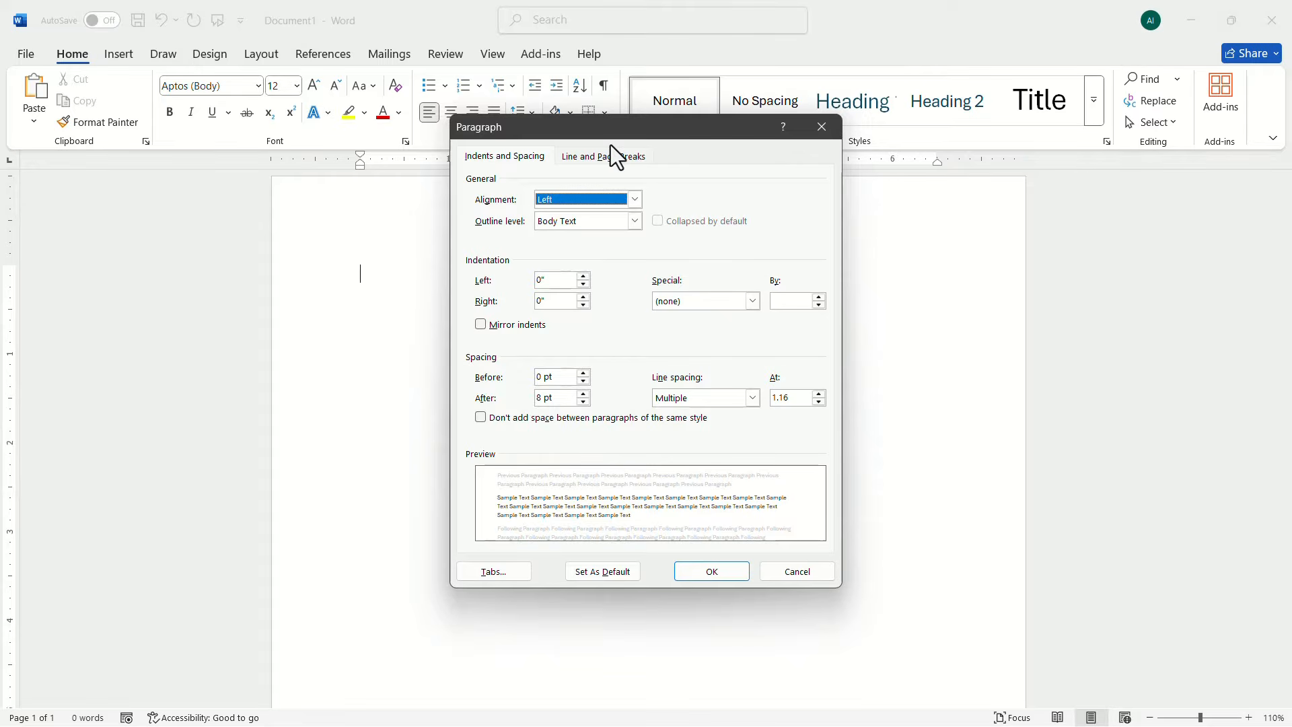
left_click(753, 398)
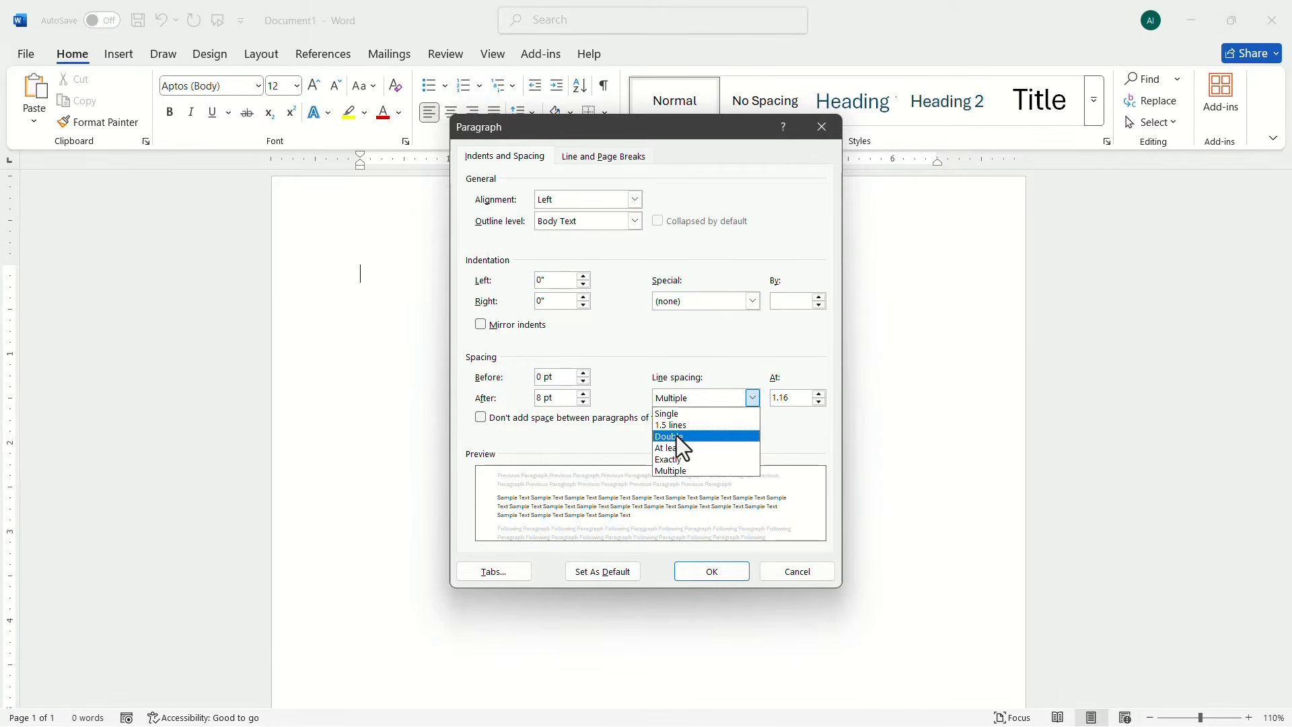
left_click(673, 436)
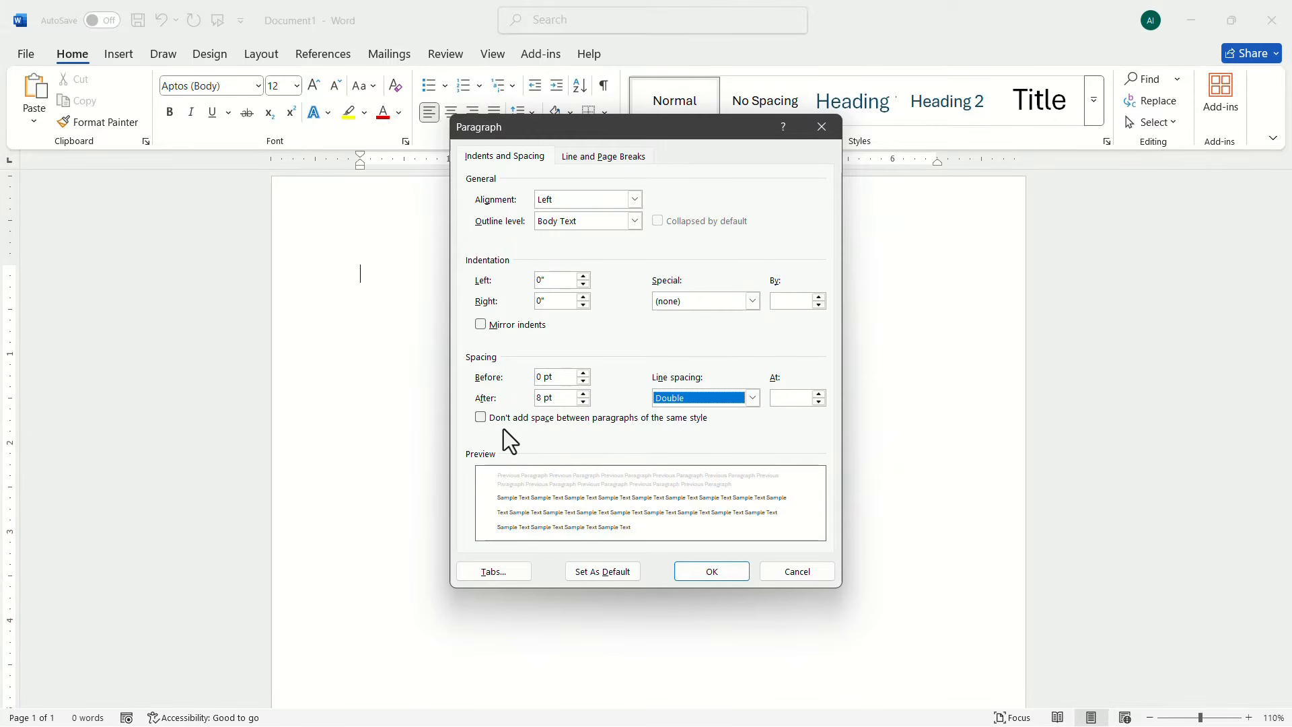
left_click(486, 421)
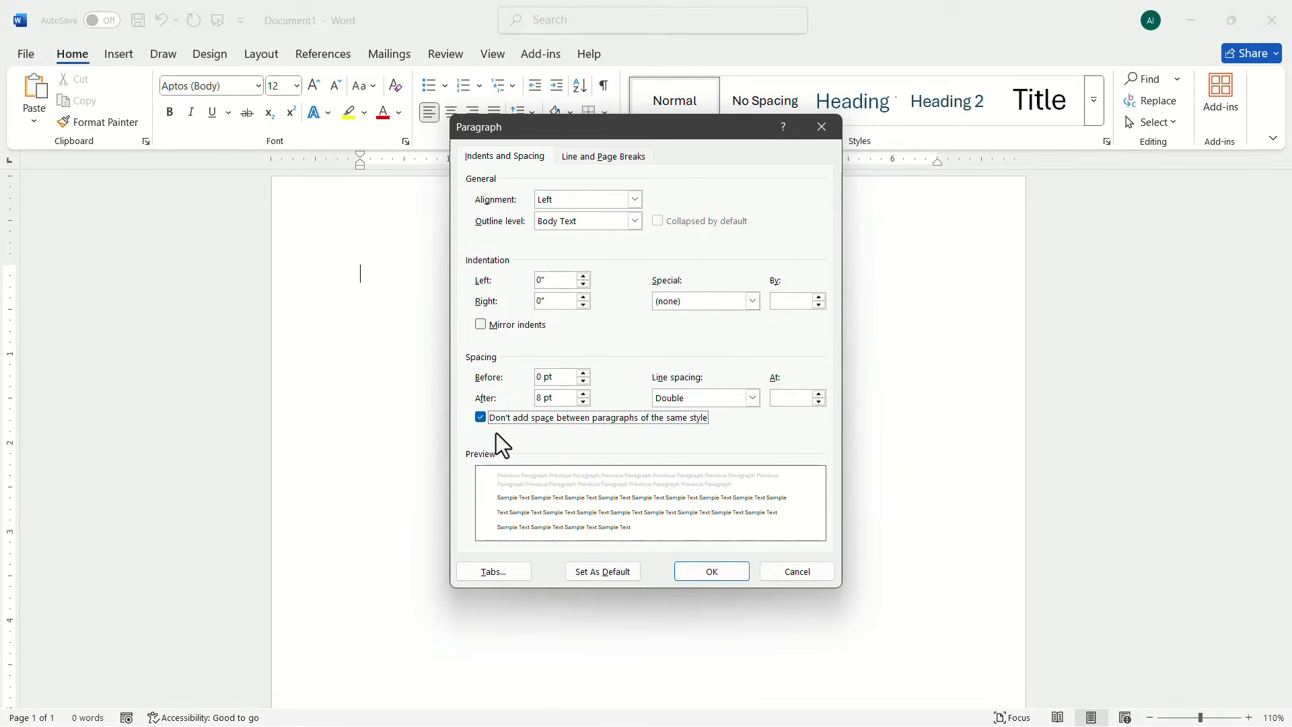
left_click(694, 567)
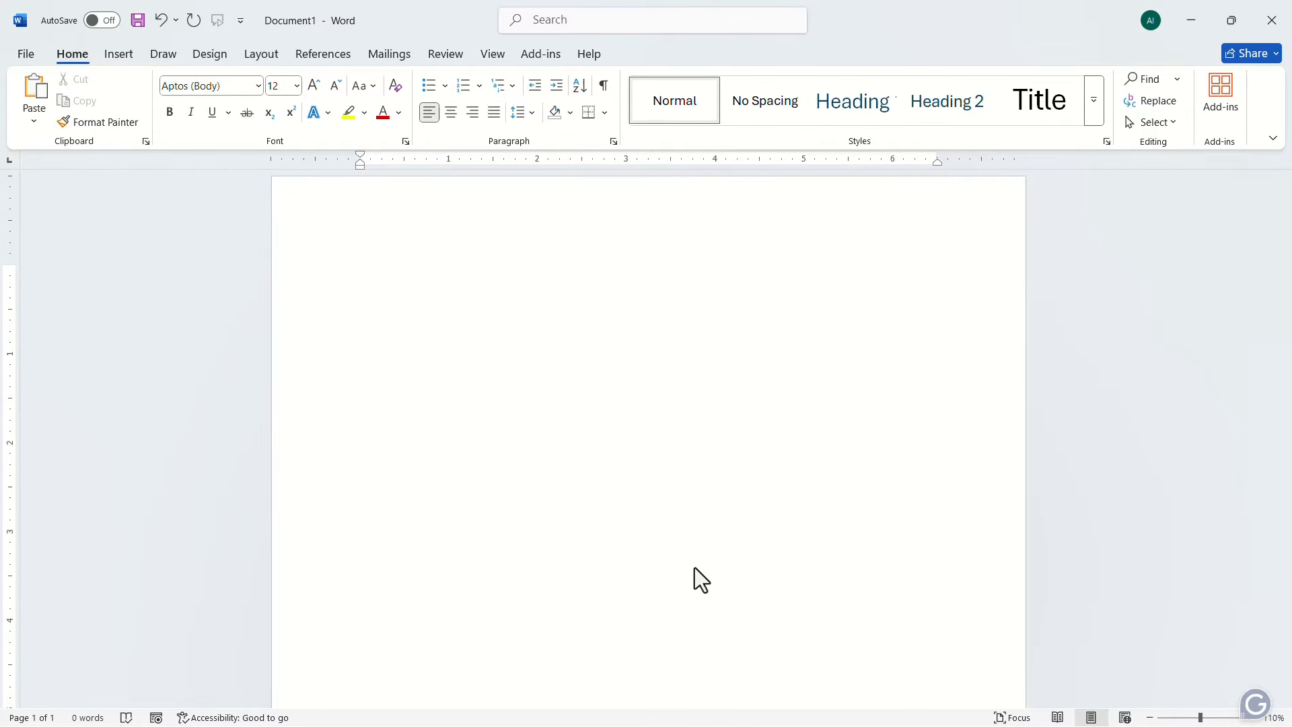
Step: Set the body text font to Times New Roman
left_click(258, 85)
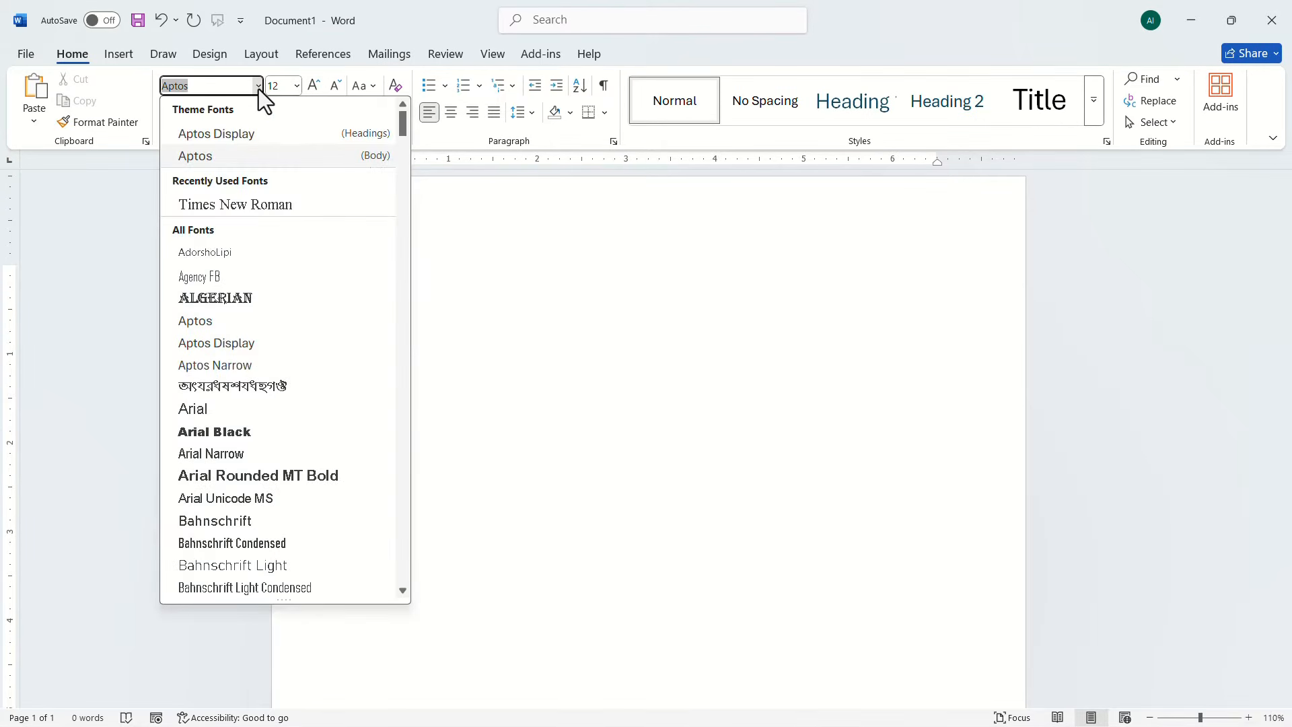
left_click(258, 204)
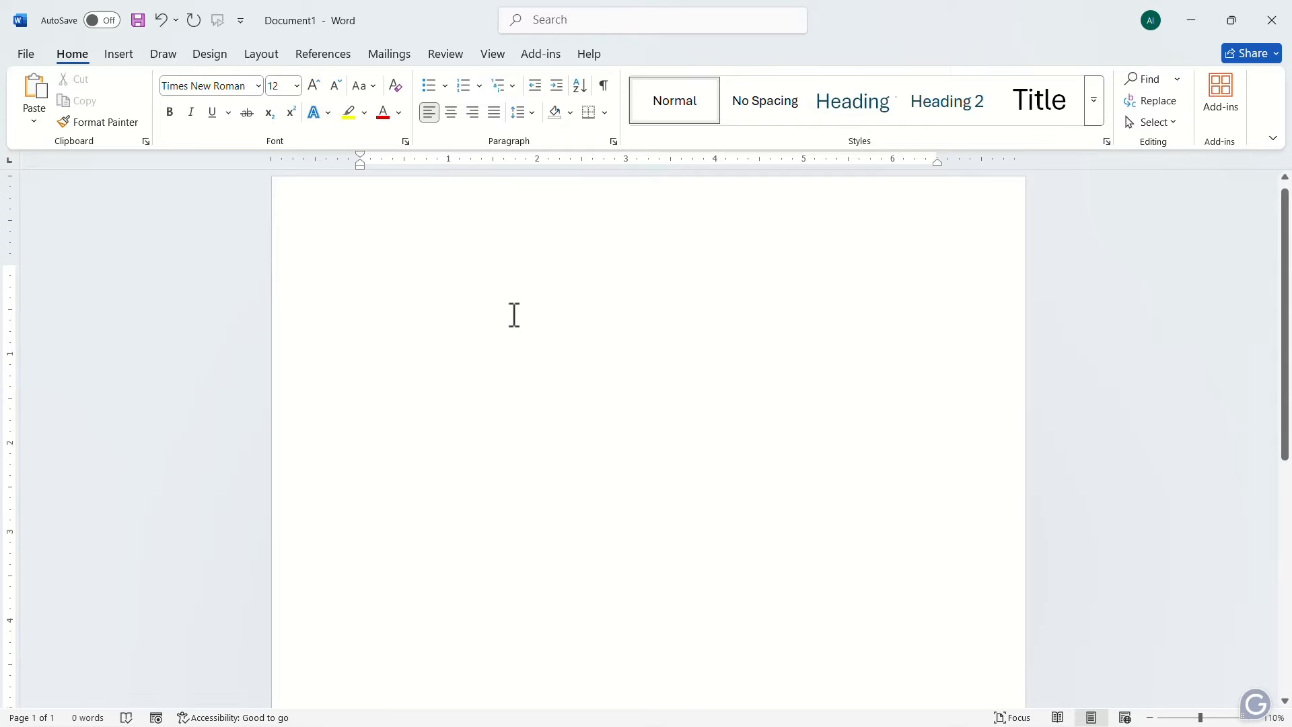
Step: Insert a Plain Number 3 page number at the top of the page, set its font to Times New Roman, and return to the body
double_click(750, 192)
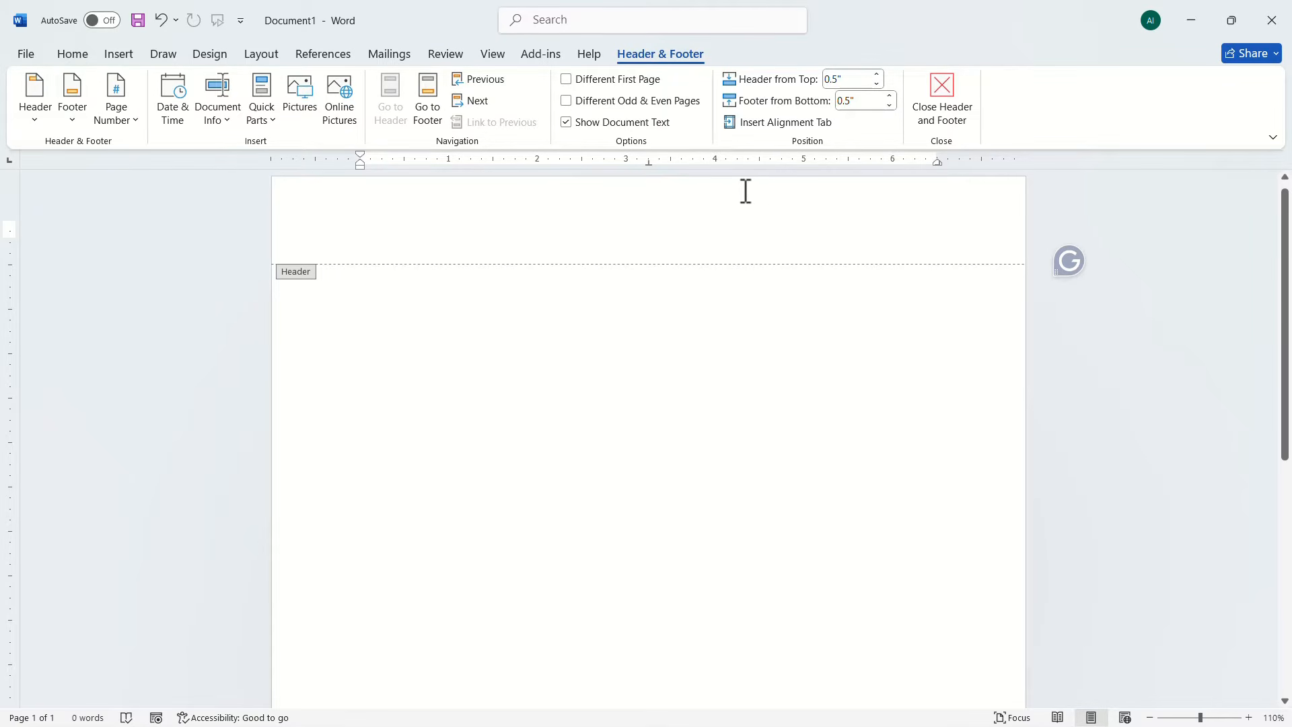
left_click(134, 123)
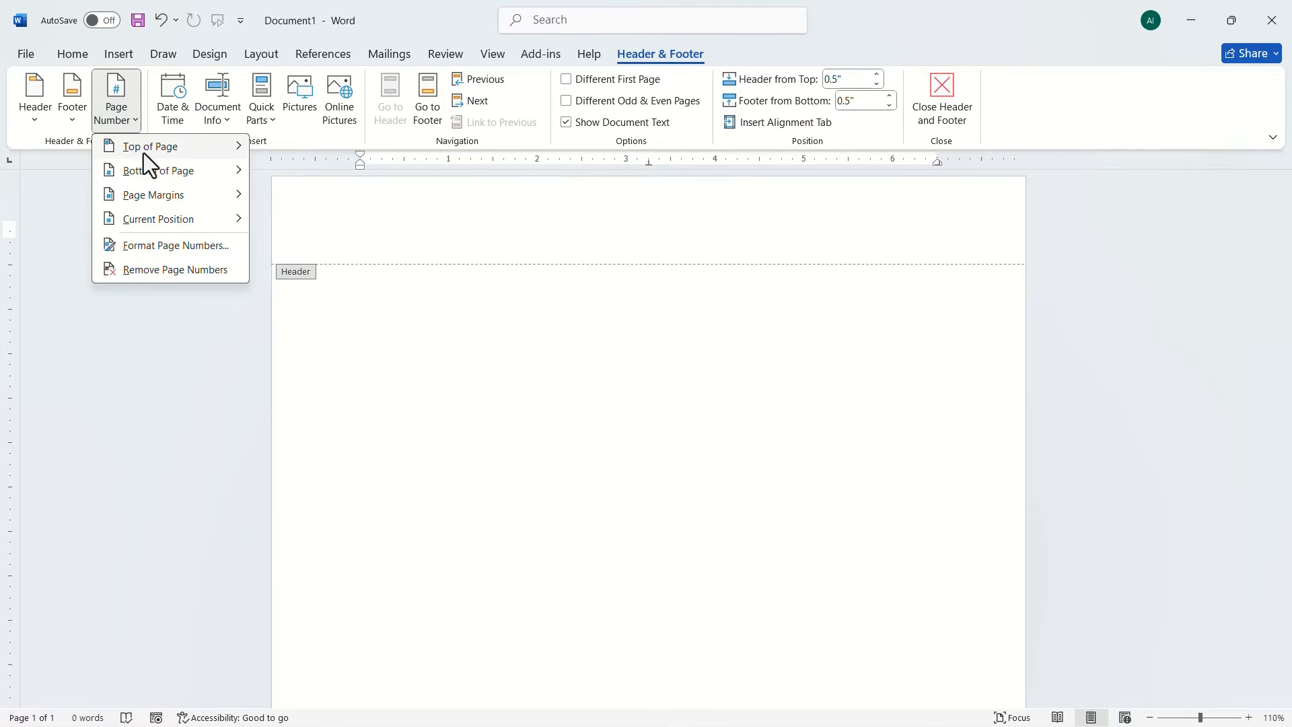
mouse_move(143, 155)
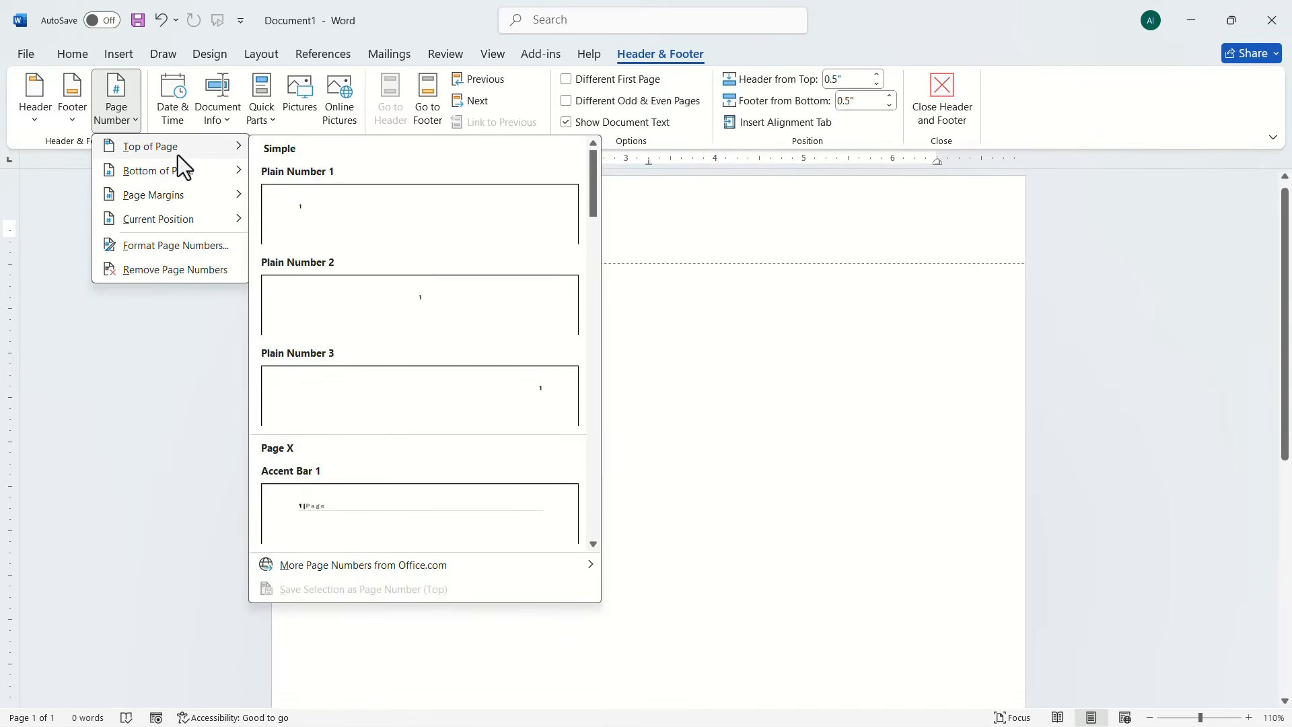
left_click(393, 392)
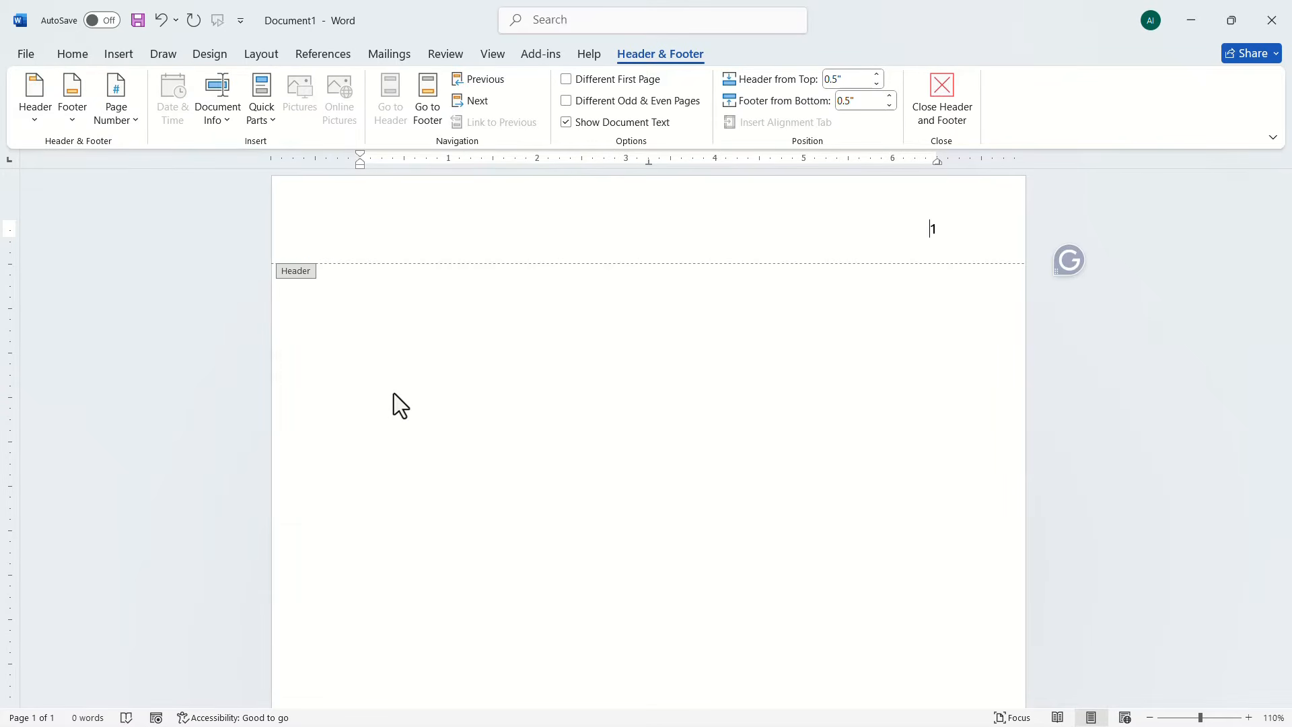
double_click(934, 229)
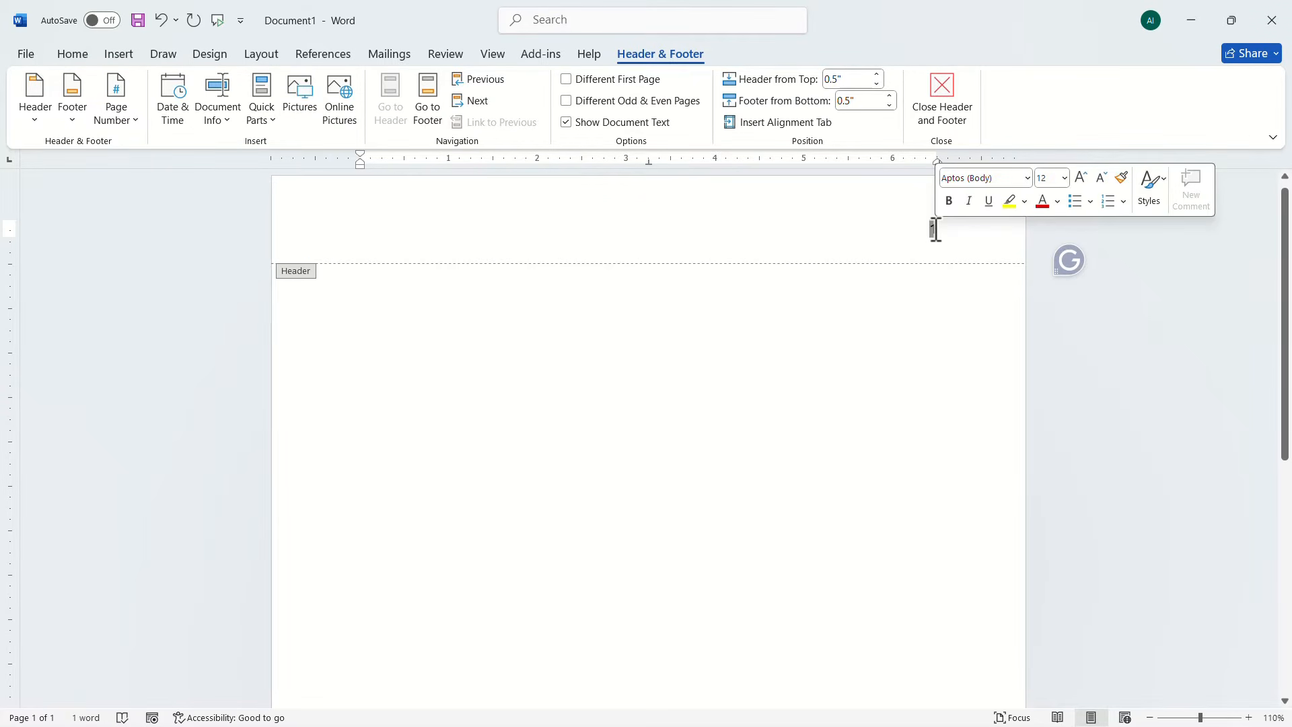
left_click(1028, 179)
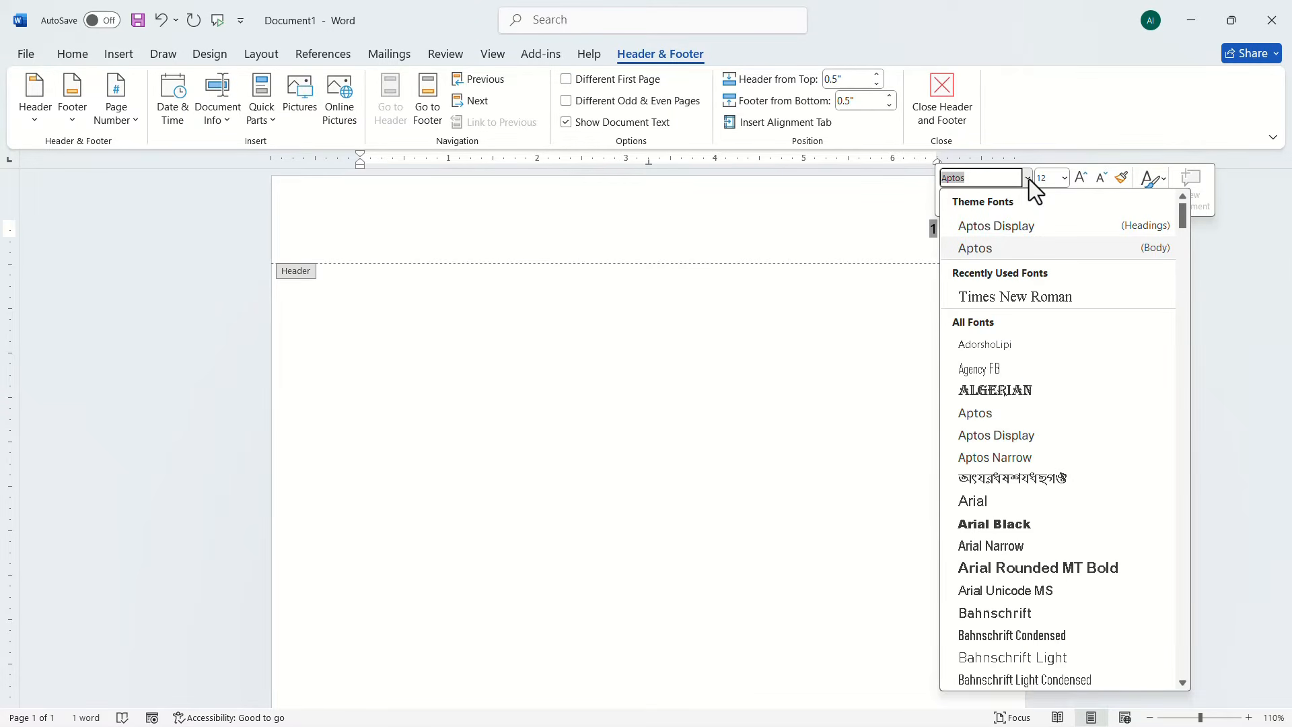
left_click(1010, 296)
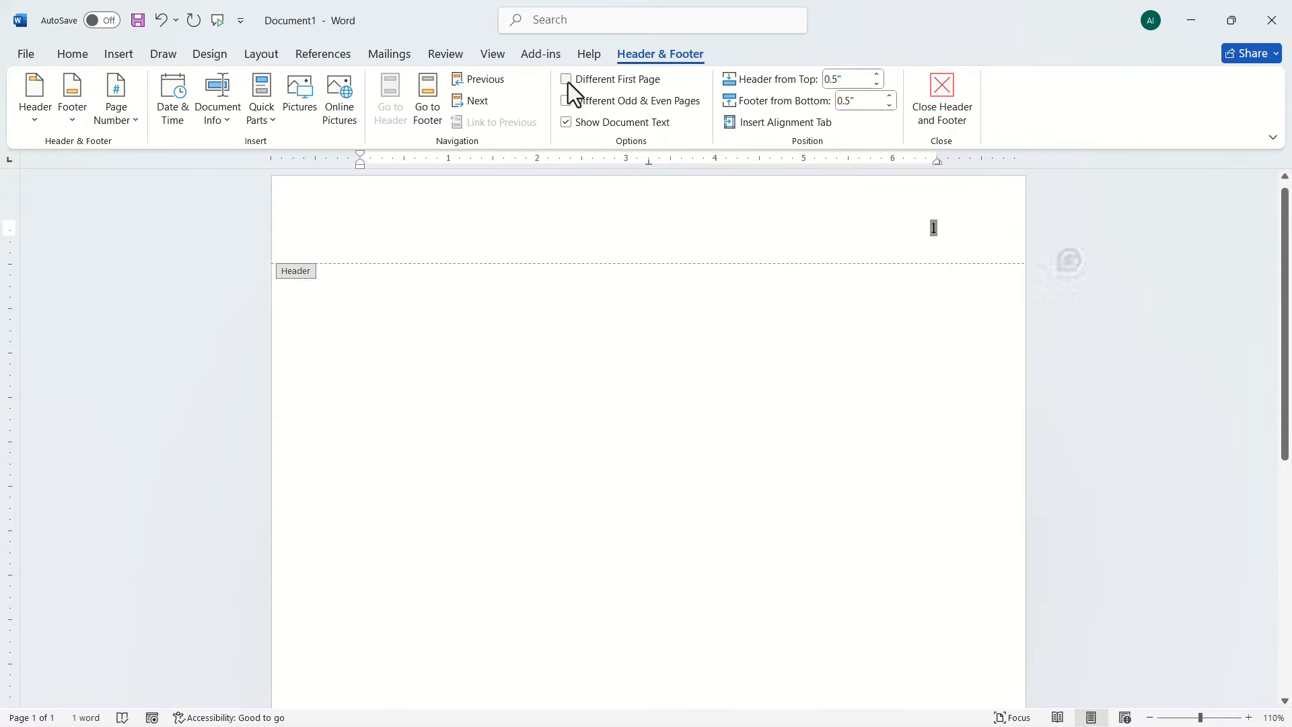
double_click(786, 362)
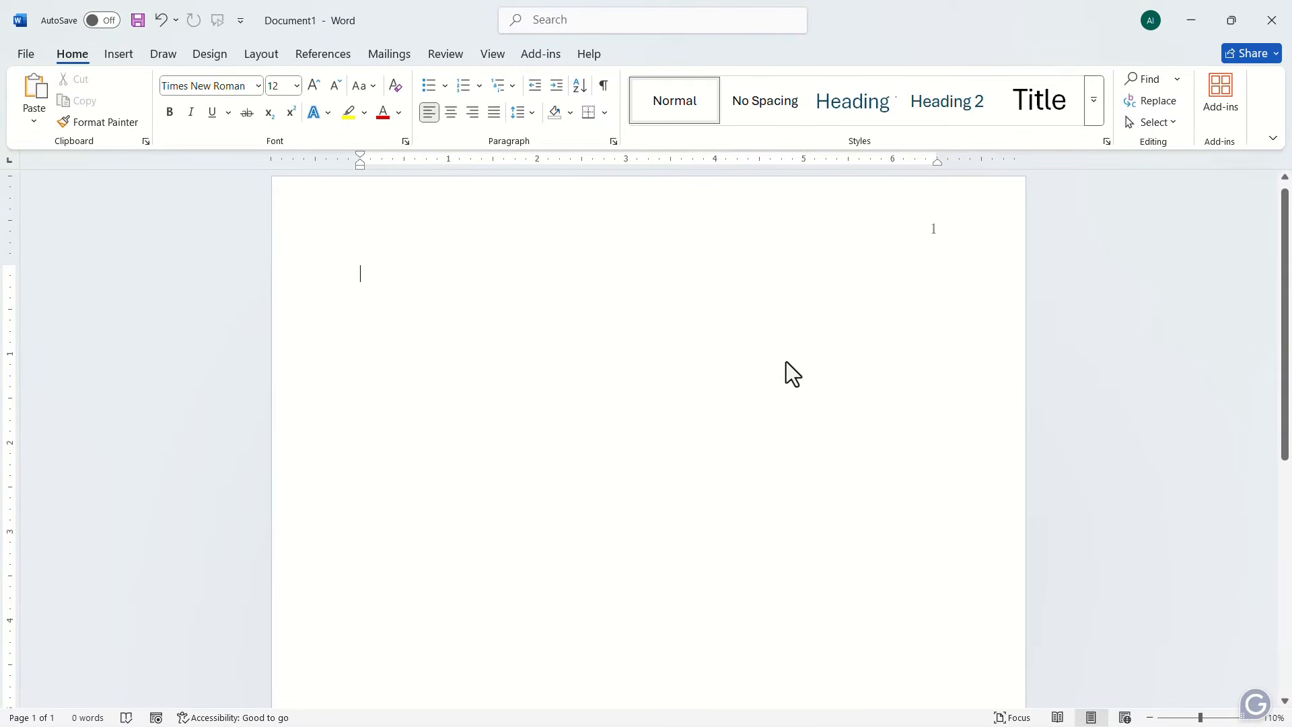
Step: Leave three blank lines above and add the centered bold title "Article on Modern Accounting"
key("Return")
key("Return")
key("Return")
key("Return")
left_click(454, 113)
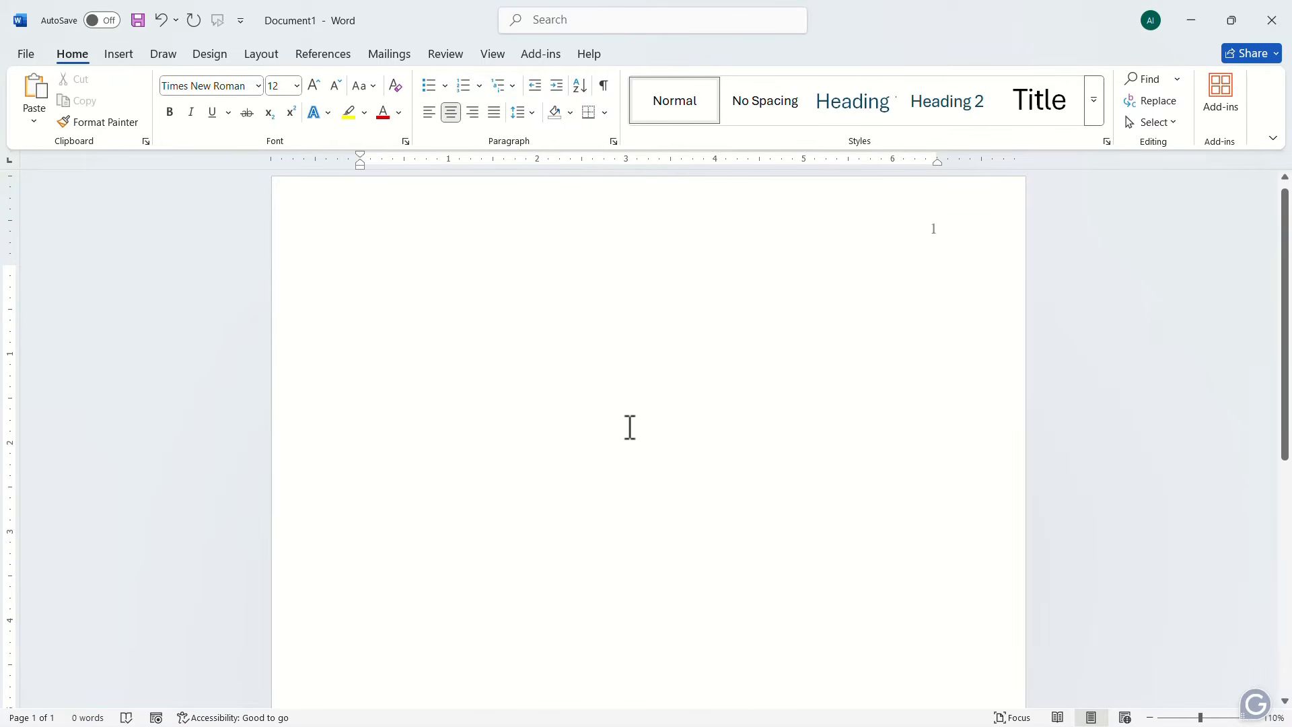
left_click(170, 113)
type("Article on Modern Accounting")
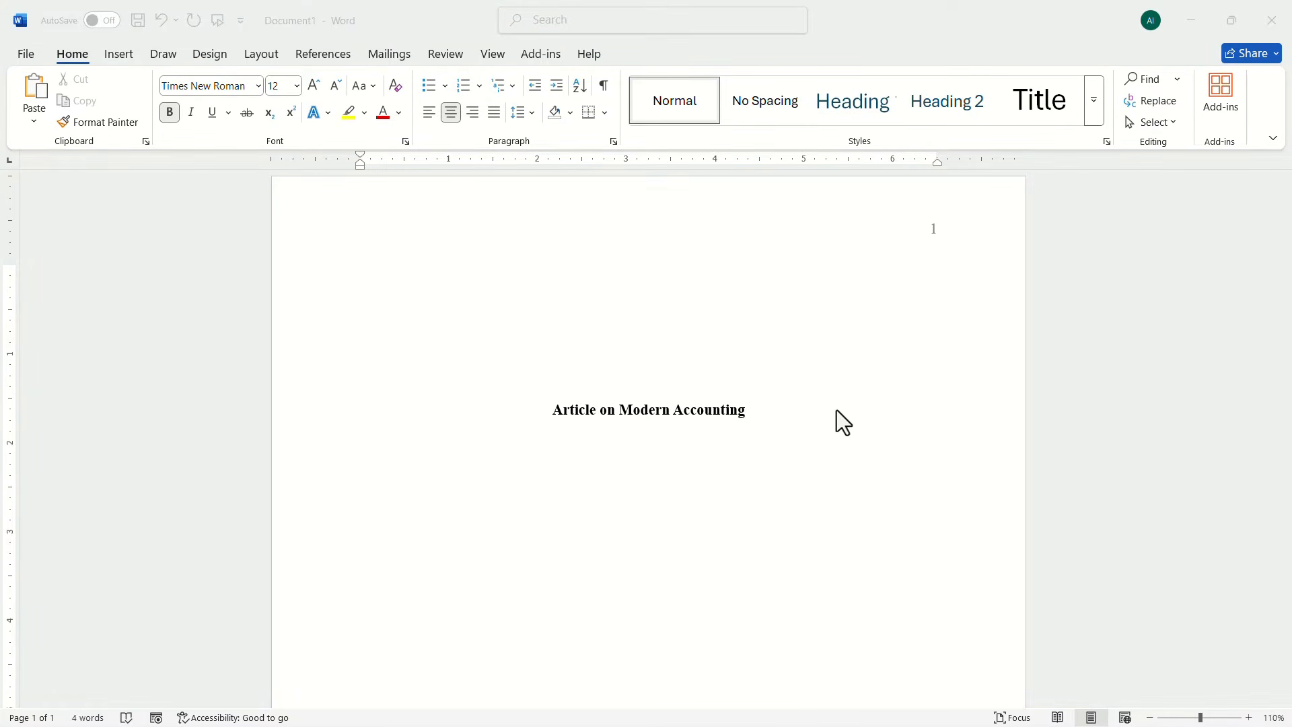
Step: One blank line below the title, add the non-bold author line "Epic Guide" and the affiliation "Department of Accounting, University of America"
left_click(788, 417)
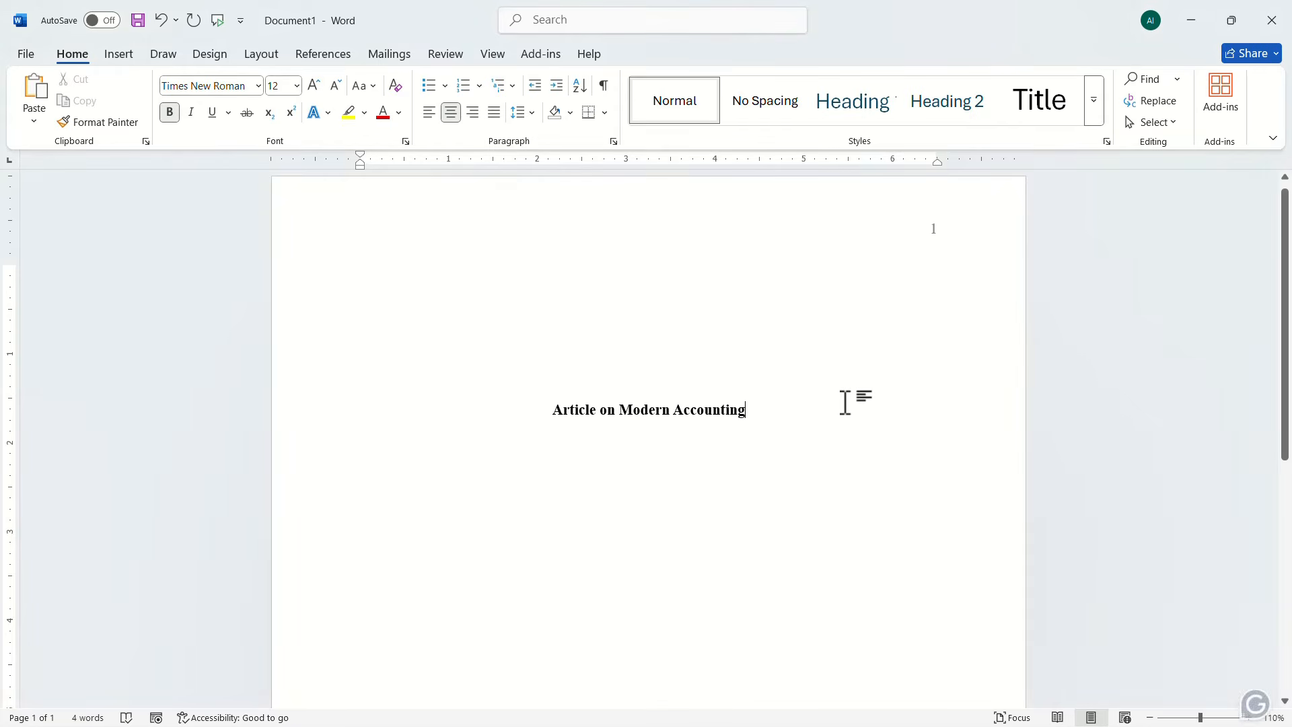
key("Return")
key("Return")
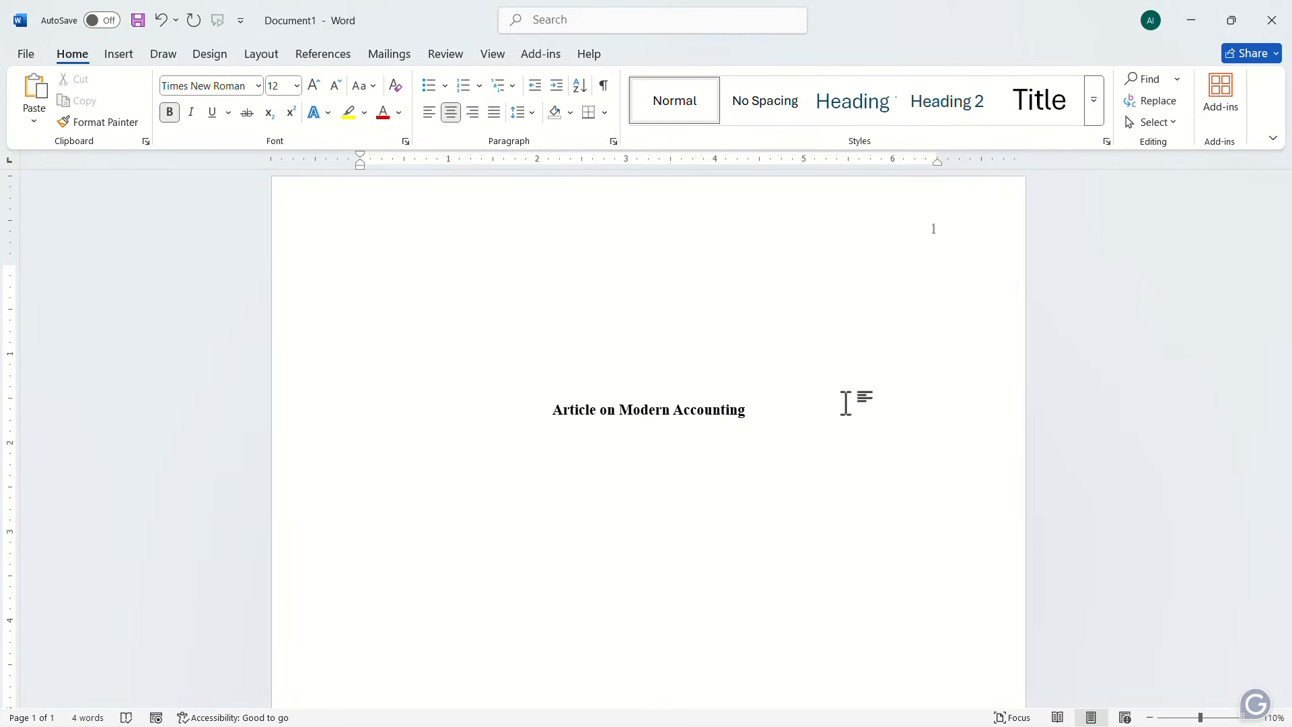
left_click(171, 113)
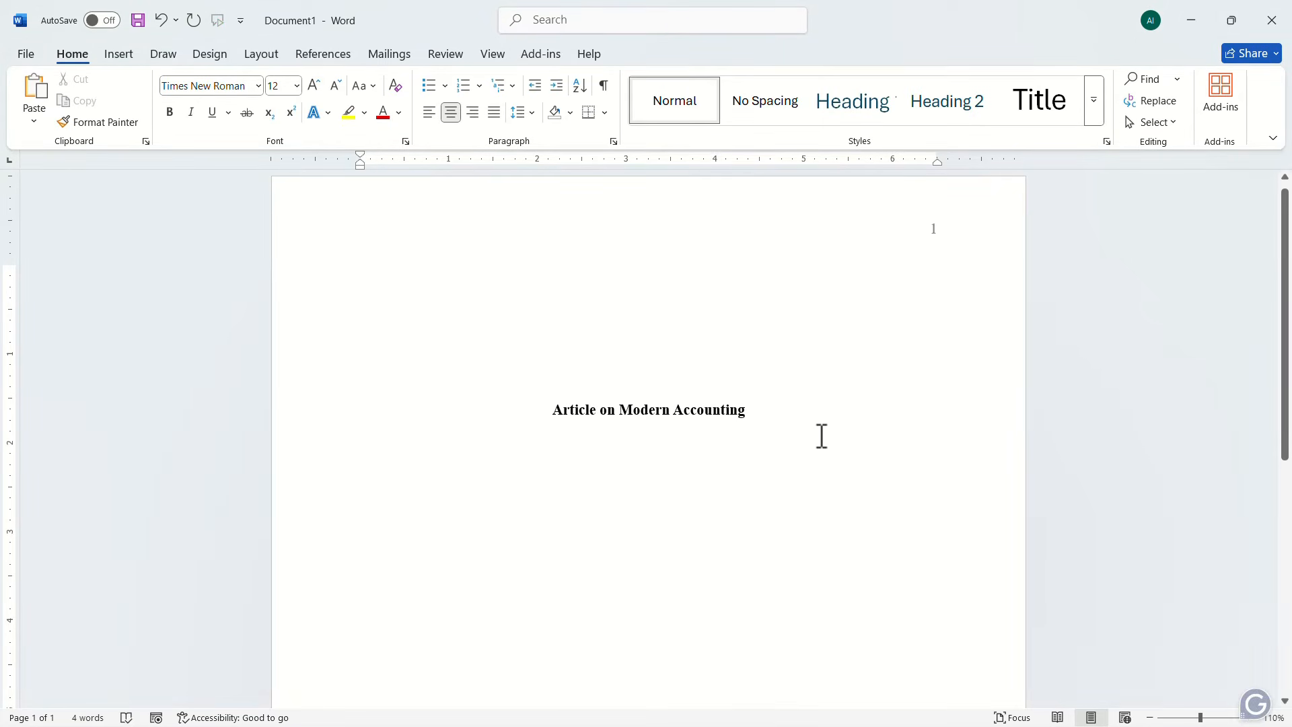
type("Epic Guide")
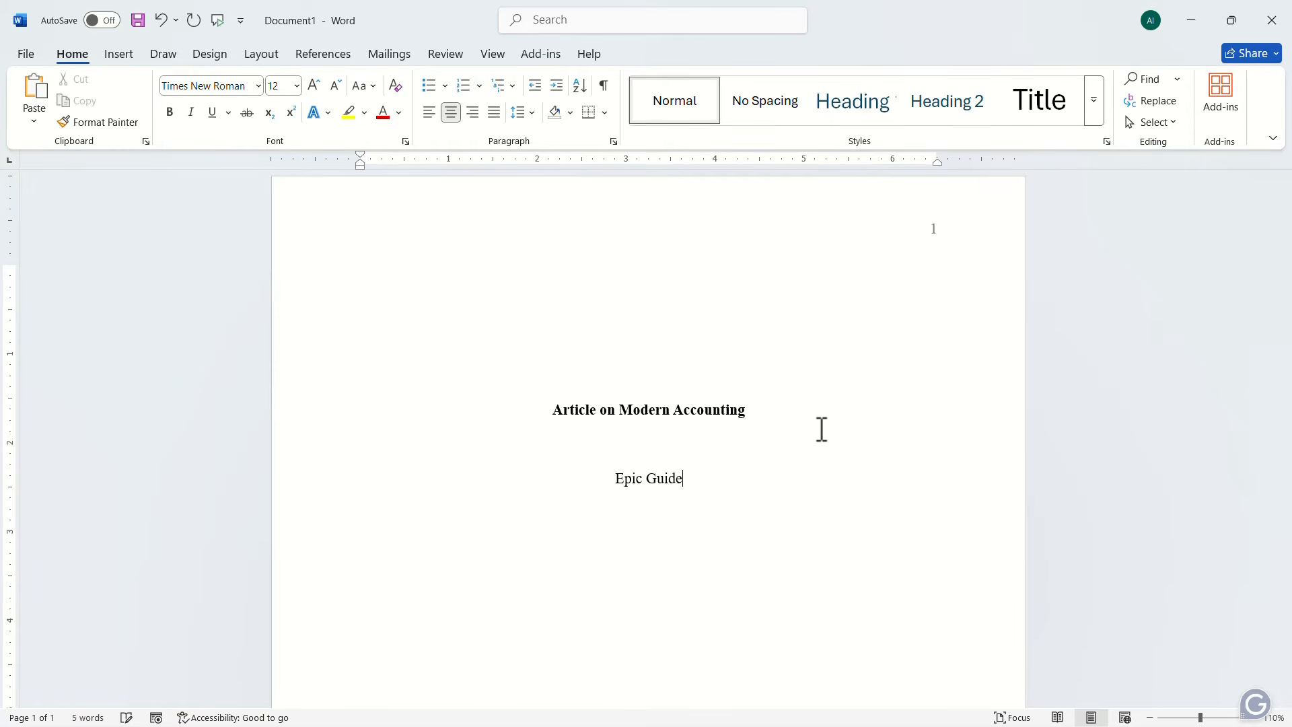
key("Return")
type("Department of Accounting, ")
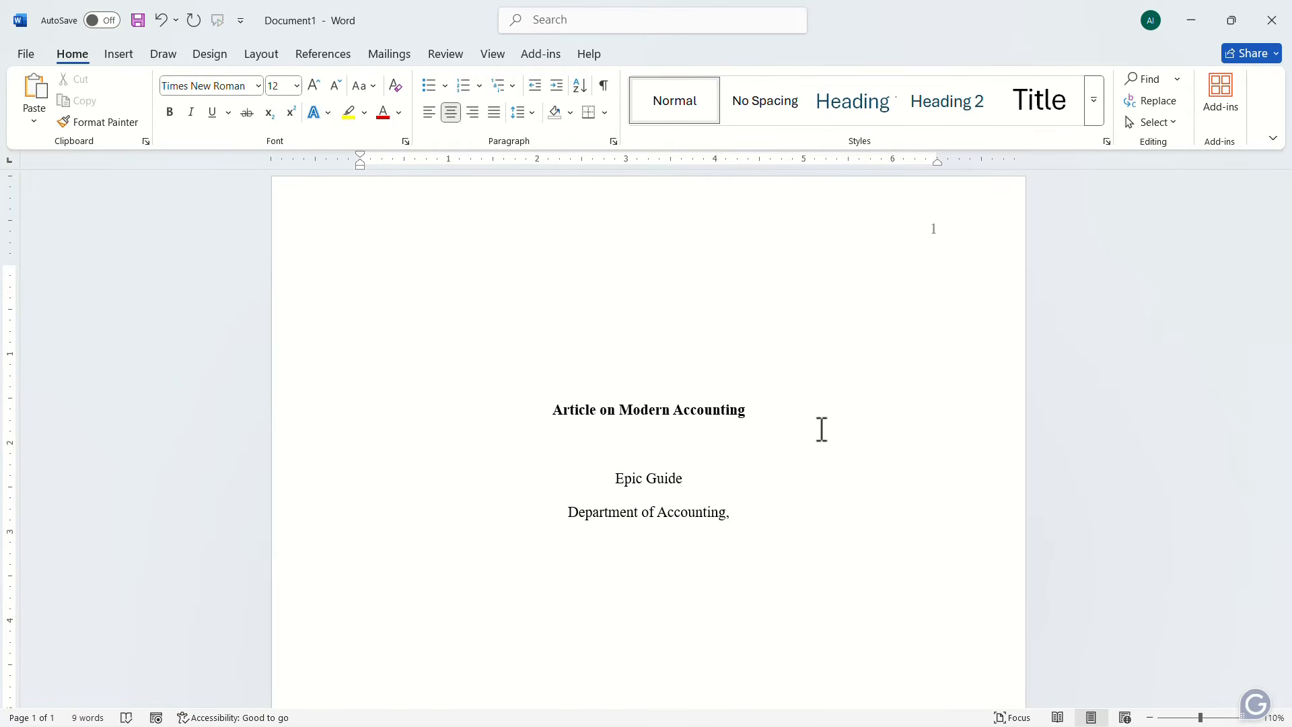
type("University of Ame")
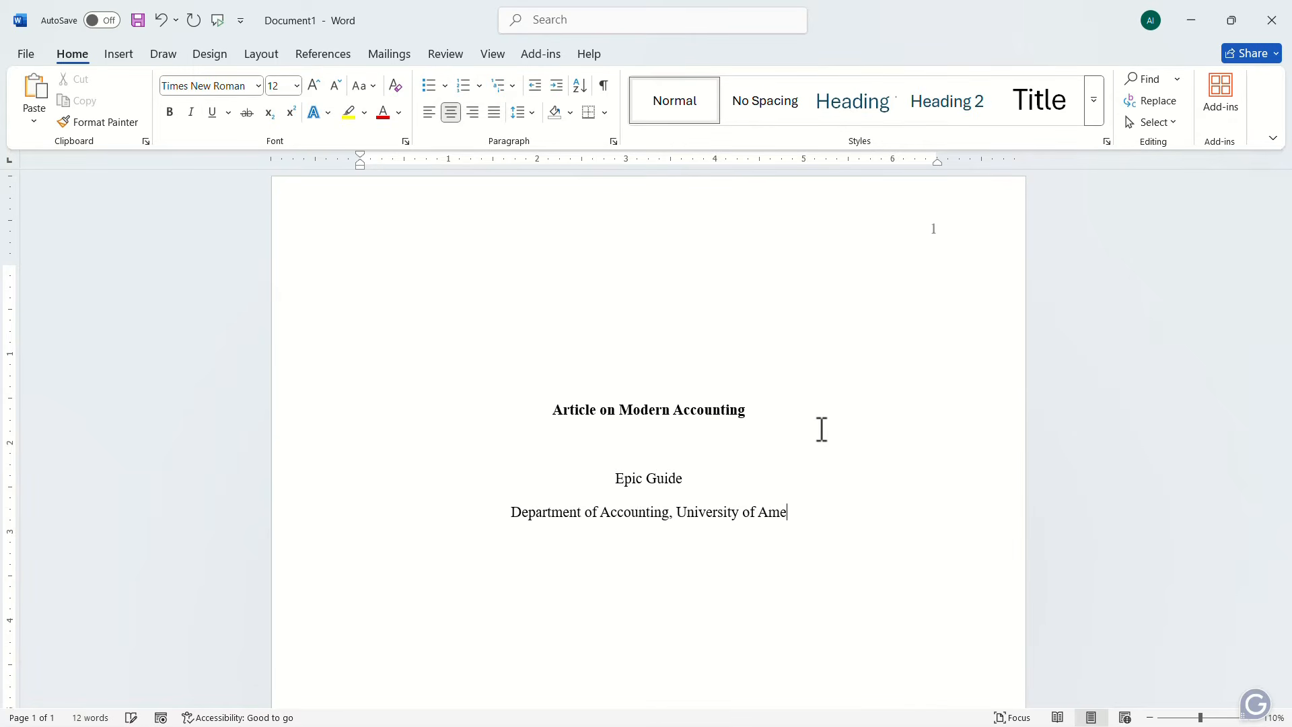
type("rica ")
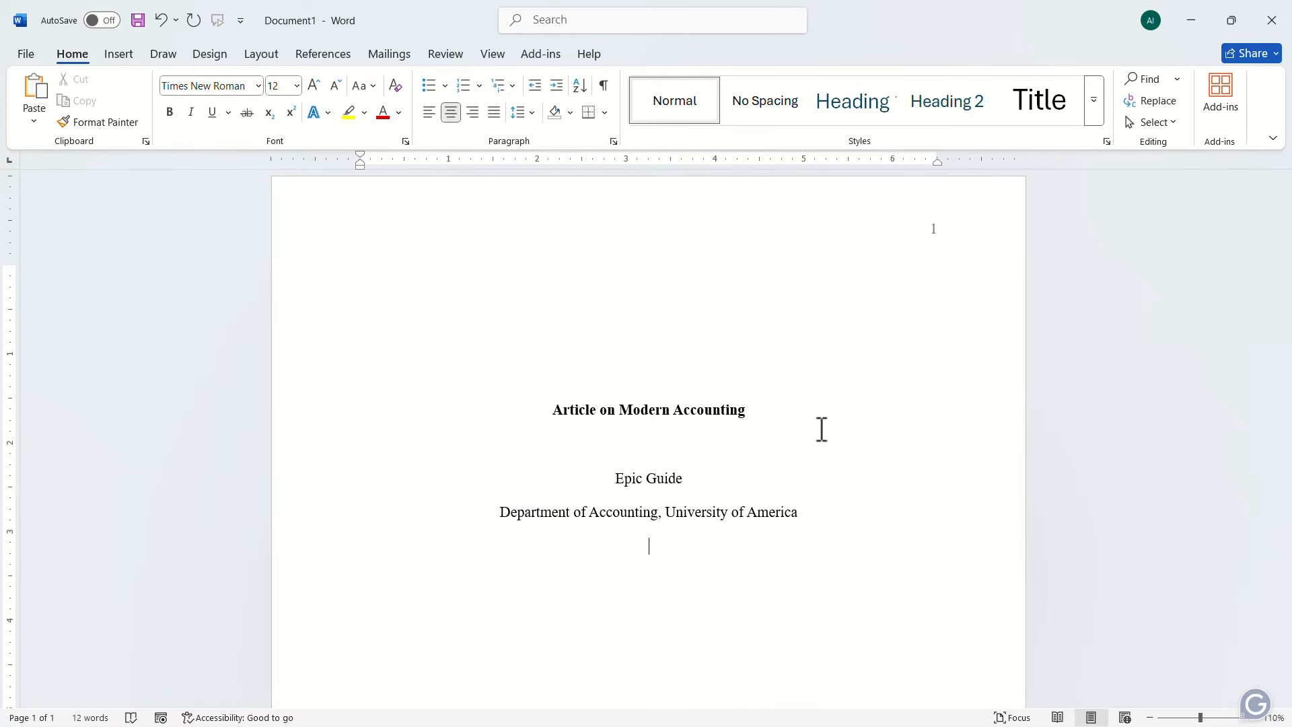
type("ACC-101 Introduction to Accounting ")
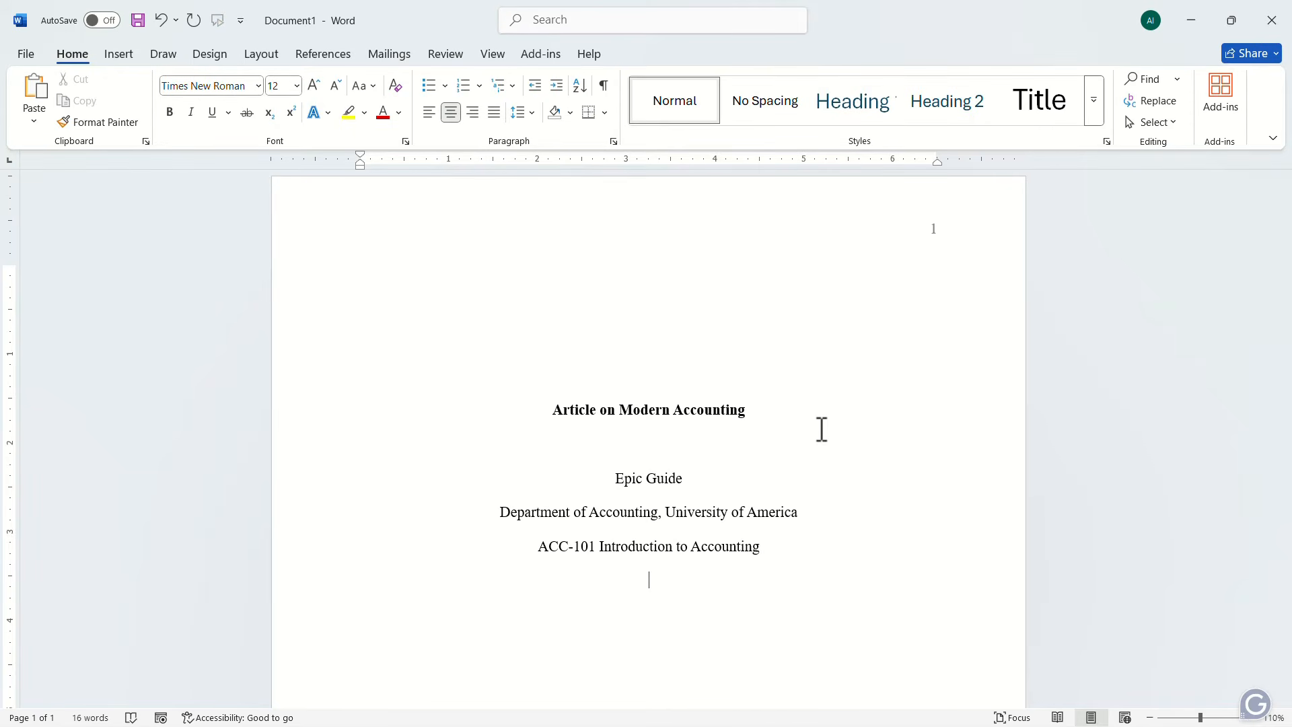
type("Dr. Bruce Banner")
Step: Below the affiliation, add lines for the course "ACC-101 Introduction to Accounting", the instructor's name, and the date "December 30, 2026"
key("Return")
type("December 30, 2026")
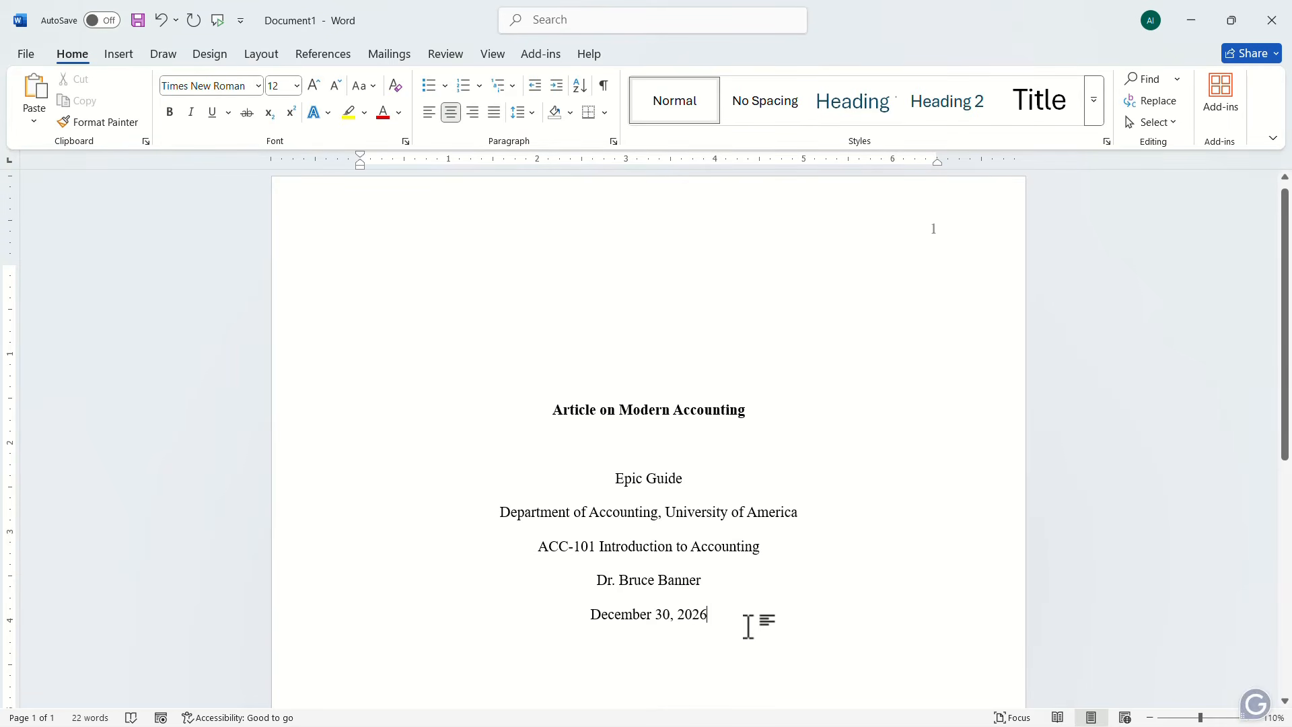
Step: Insert a page break after the date line to start a second page
left_click(116, 56)
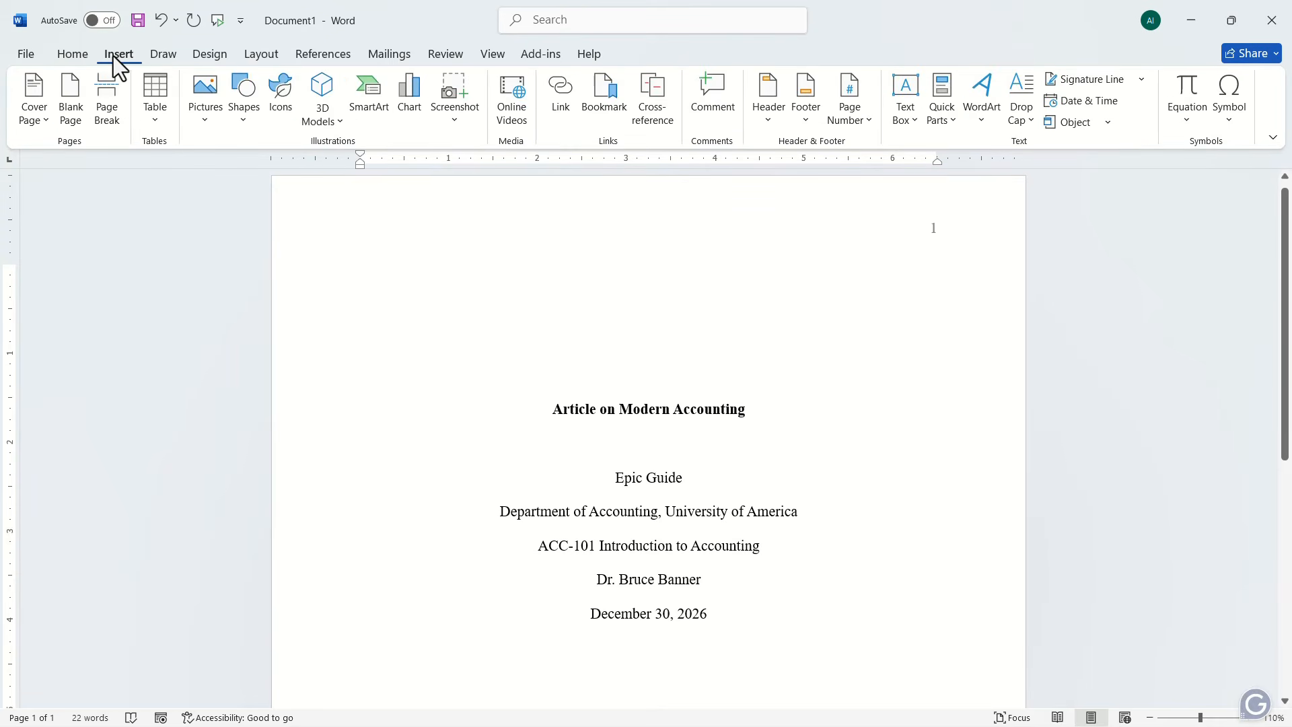
left_click(108, 95)
scroll(705, 606, "up", 5)
scroll(702, 597, "up", 2)
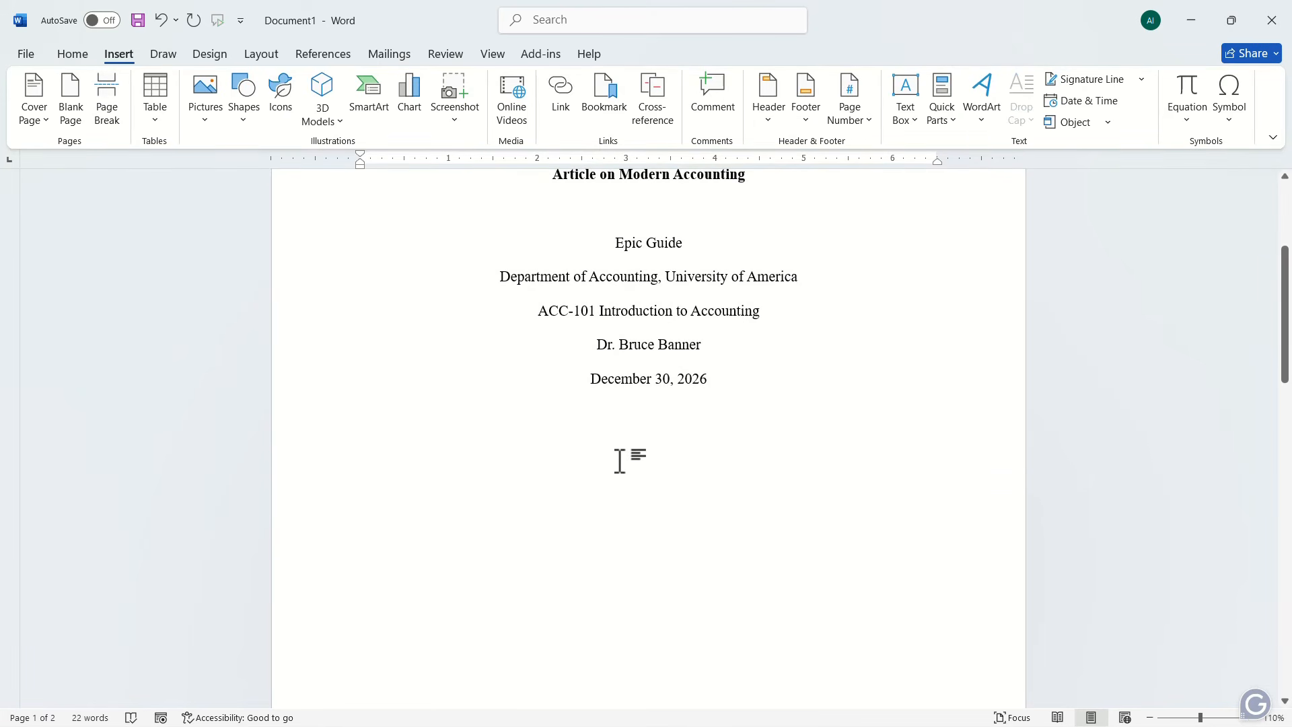
scroll(616, 460, "down", 8)
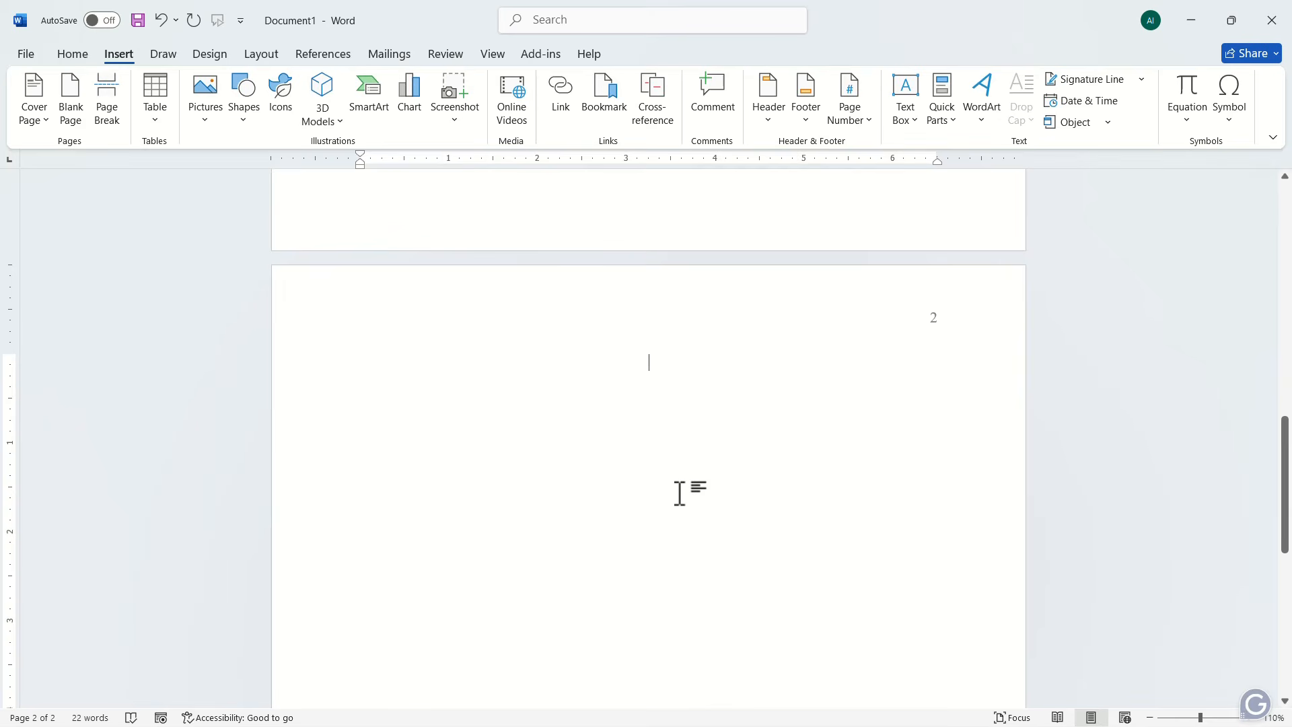
Step: Copy the bold title "Article on Modern Accounting" from the title page to the first line of page 2
scroll(617, 429, "up", 8)
left_click_drag(553, 351, 734, 354)
key("ctrl+c")
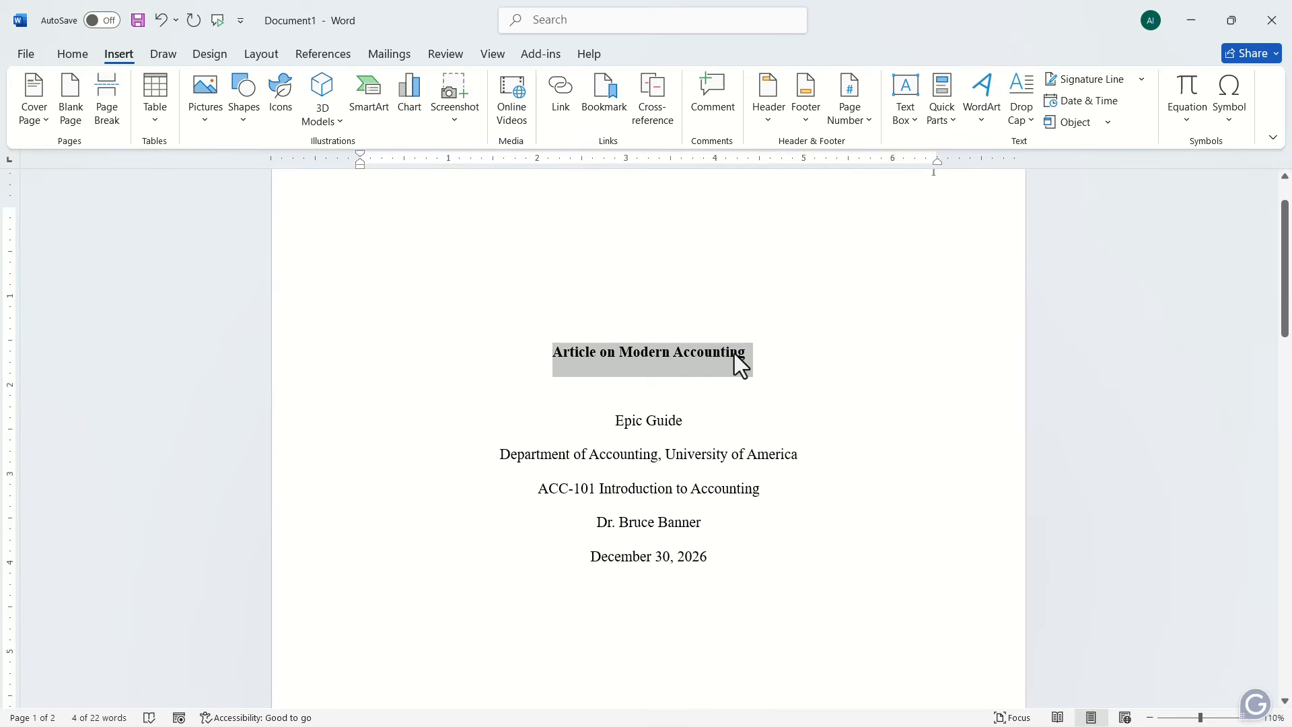
scroll(737, 353, "down", 8)
left_click(660, 340)
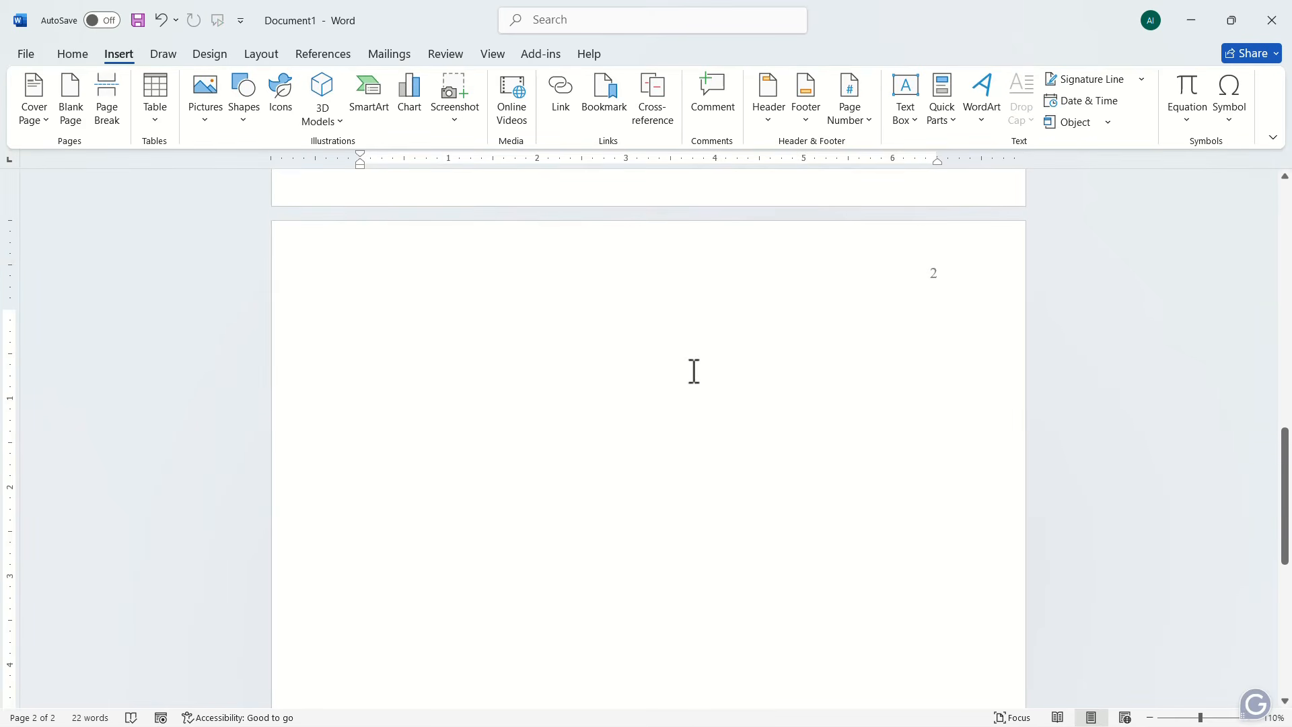
key("ctrl+v")
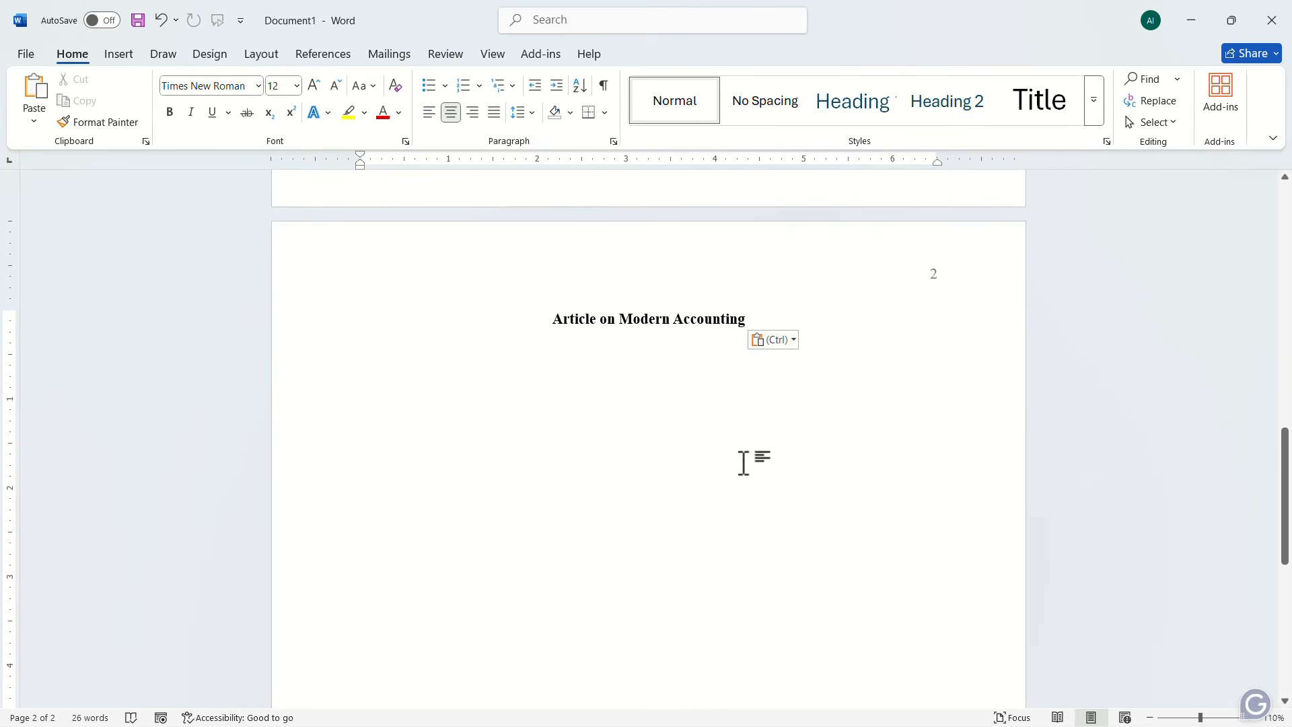
Step: Left-align the line below the page 2 title and paste the article's body text about modern accounting there
left_click(428, 115)
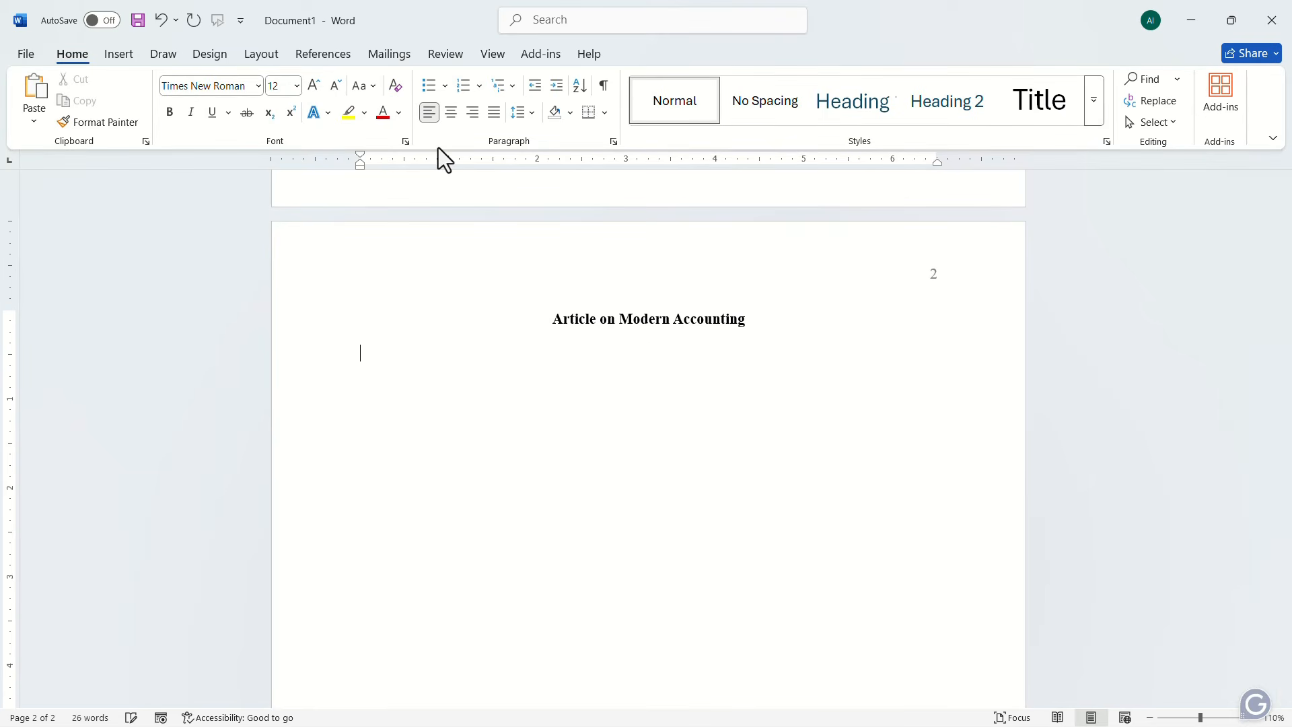
key("ctrl+v")
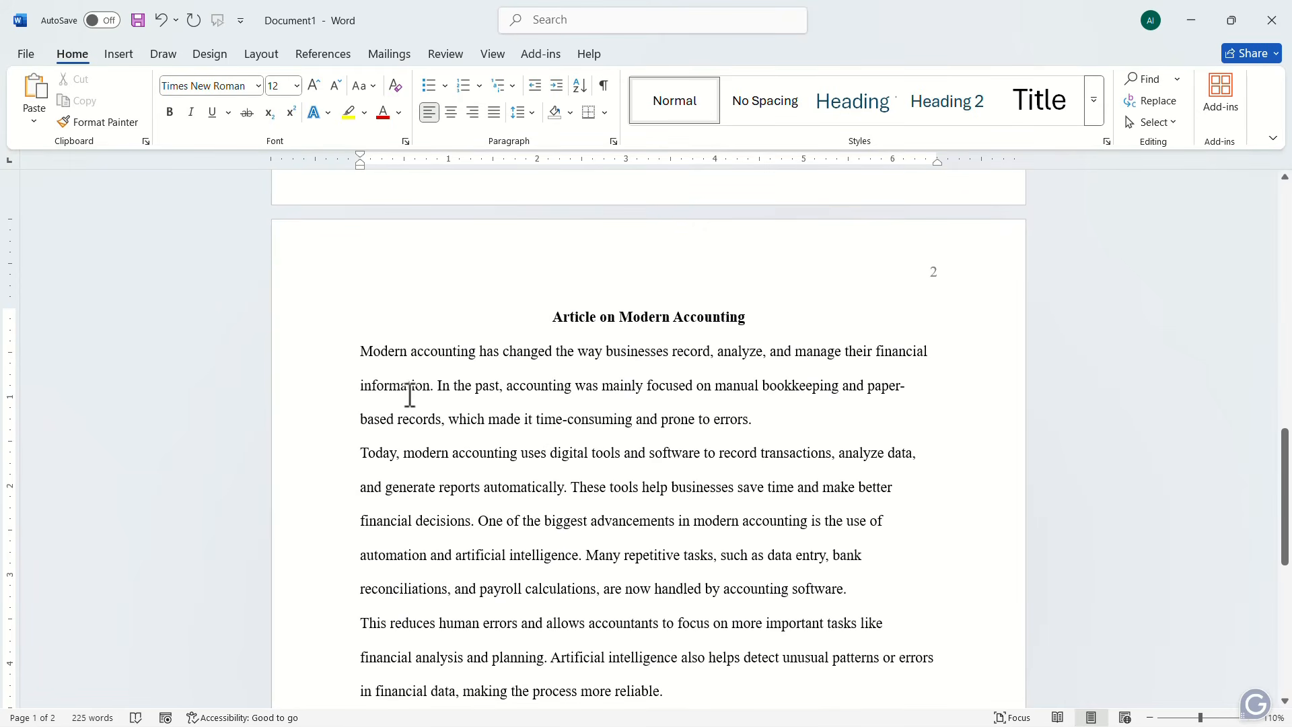
Step: Apply a 0.5" first-line indent to all body paragraphs below the title on page 2
left_click_drag(354, 357, 815, 536)
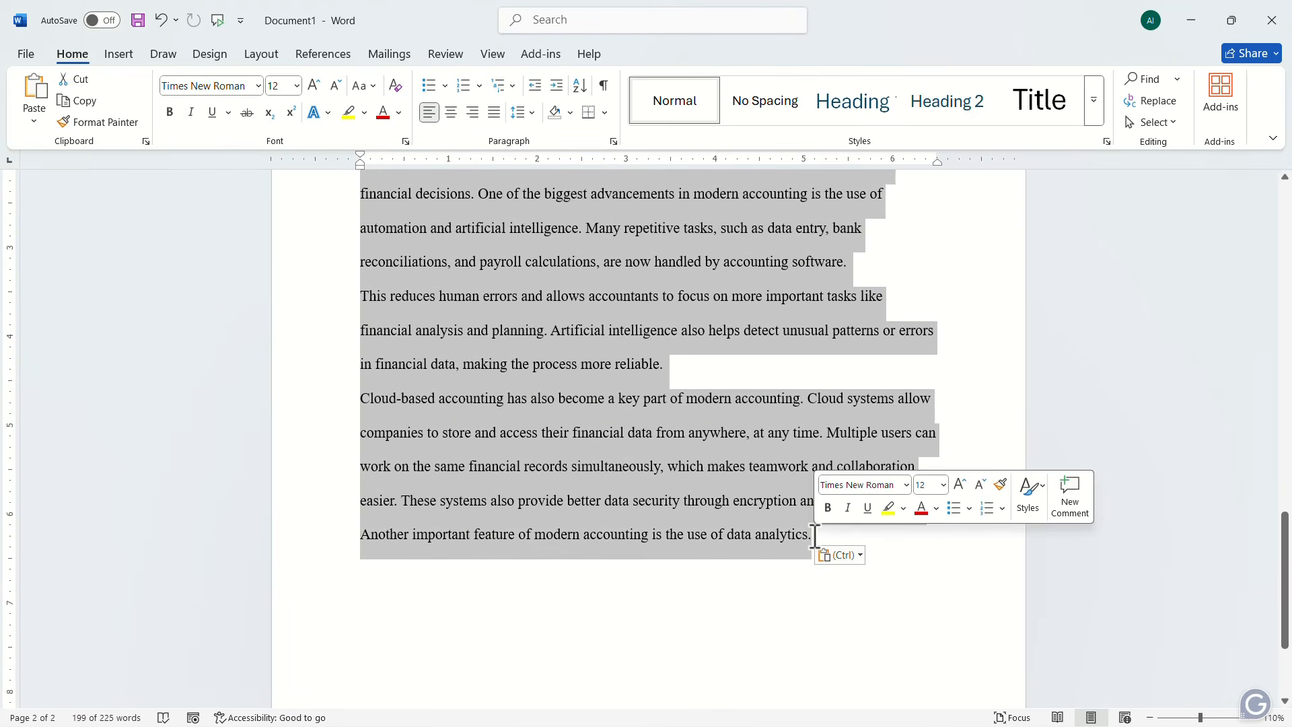
left_click(613, 142)
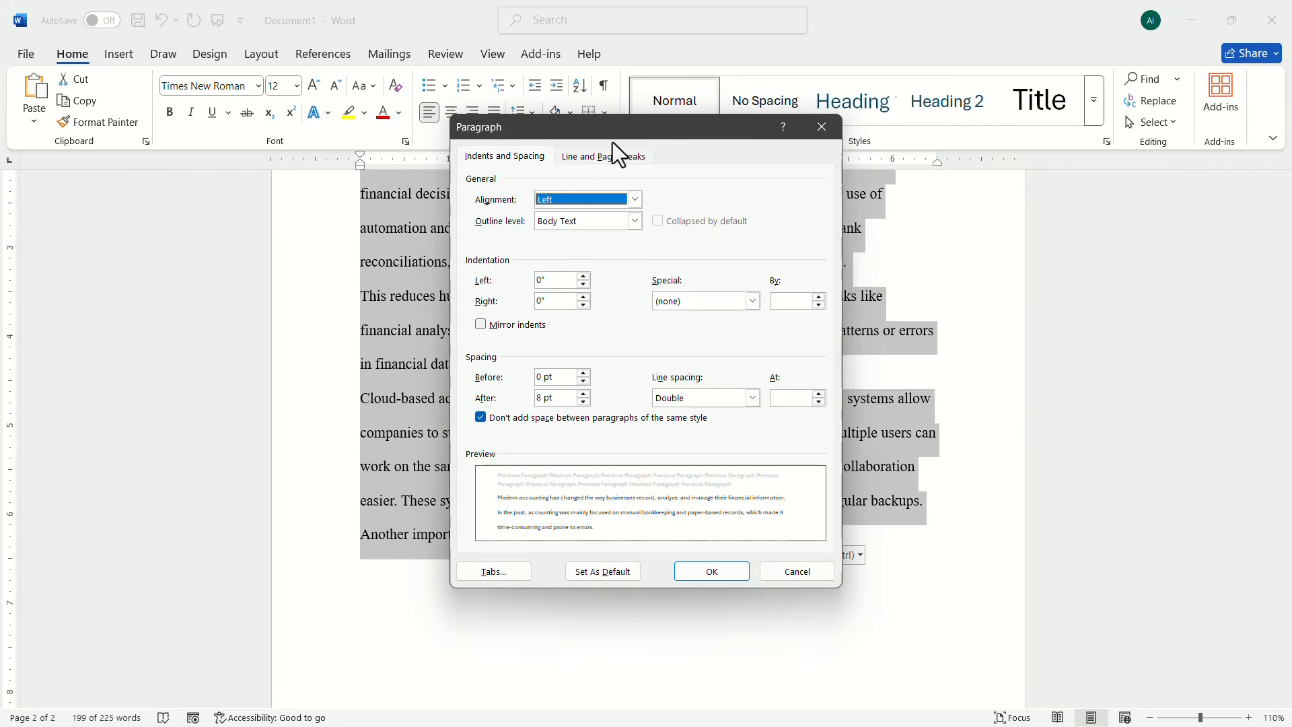
left_click(752, 301)
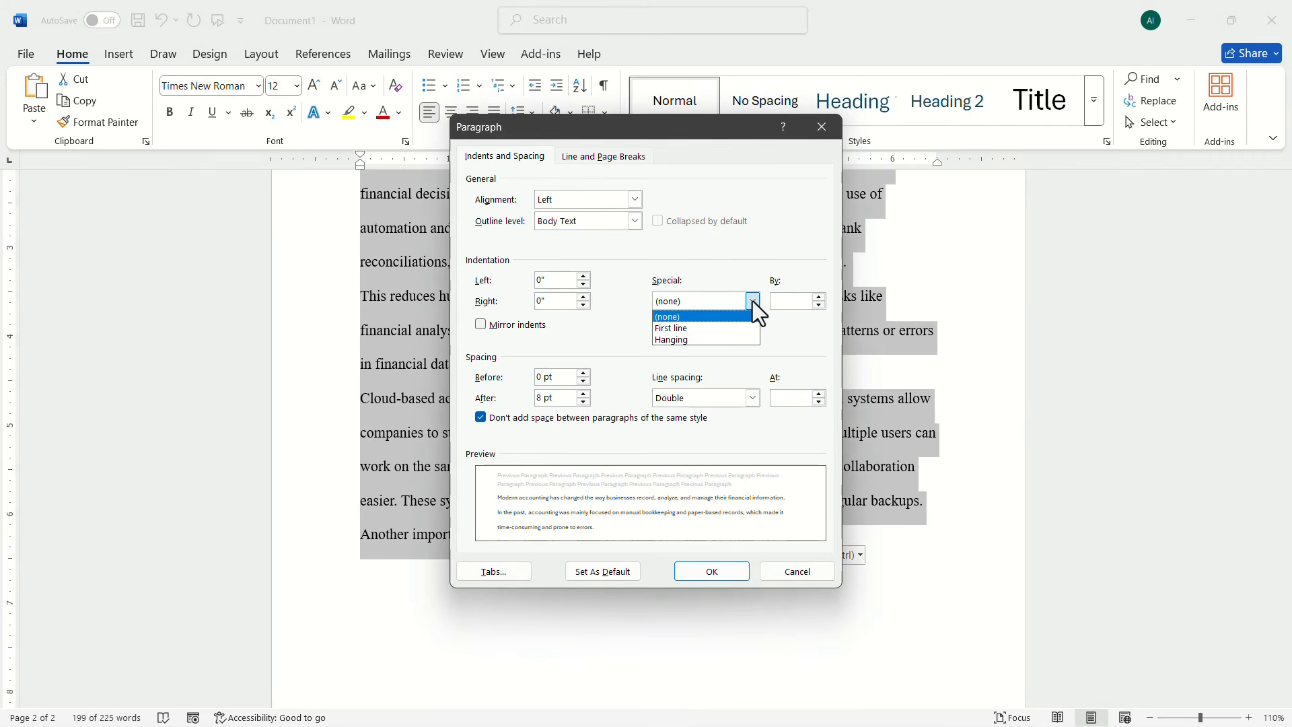
left_click(685, 328)
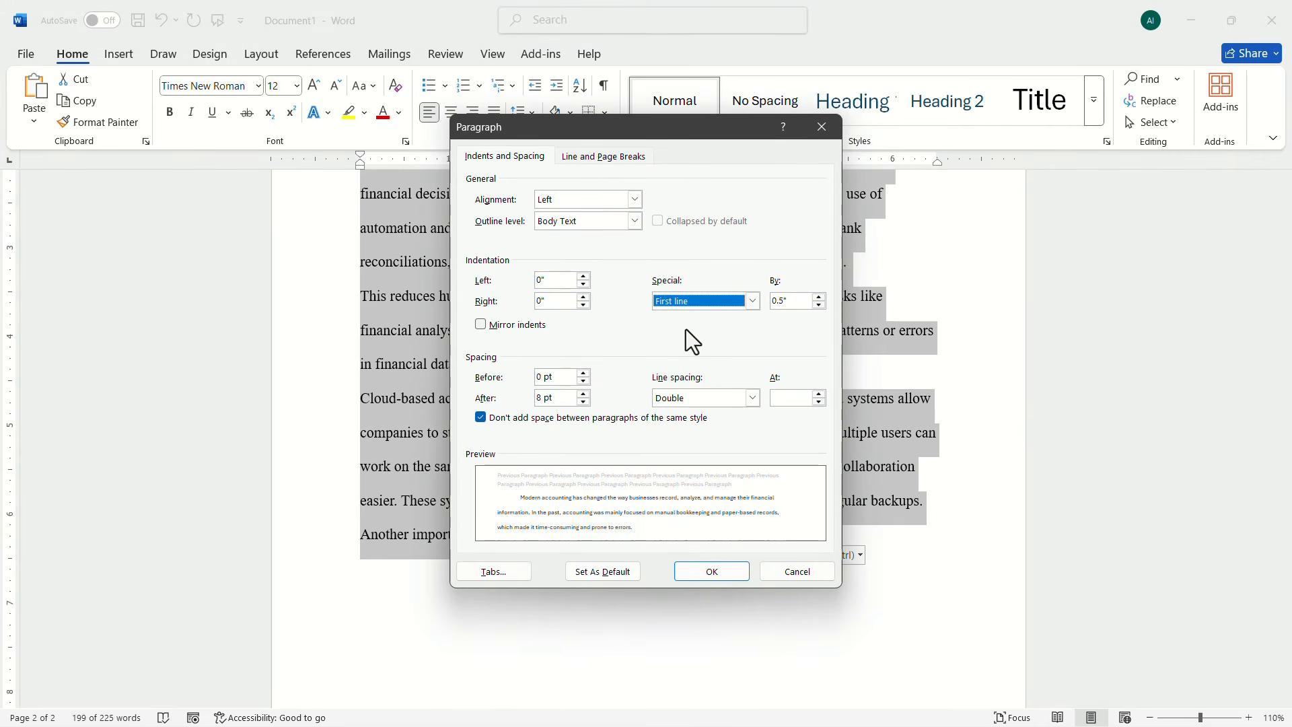
left_click(713, 570)
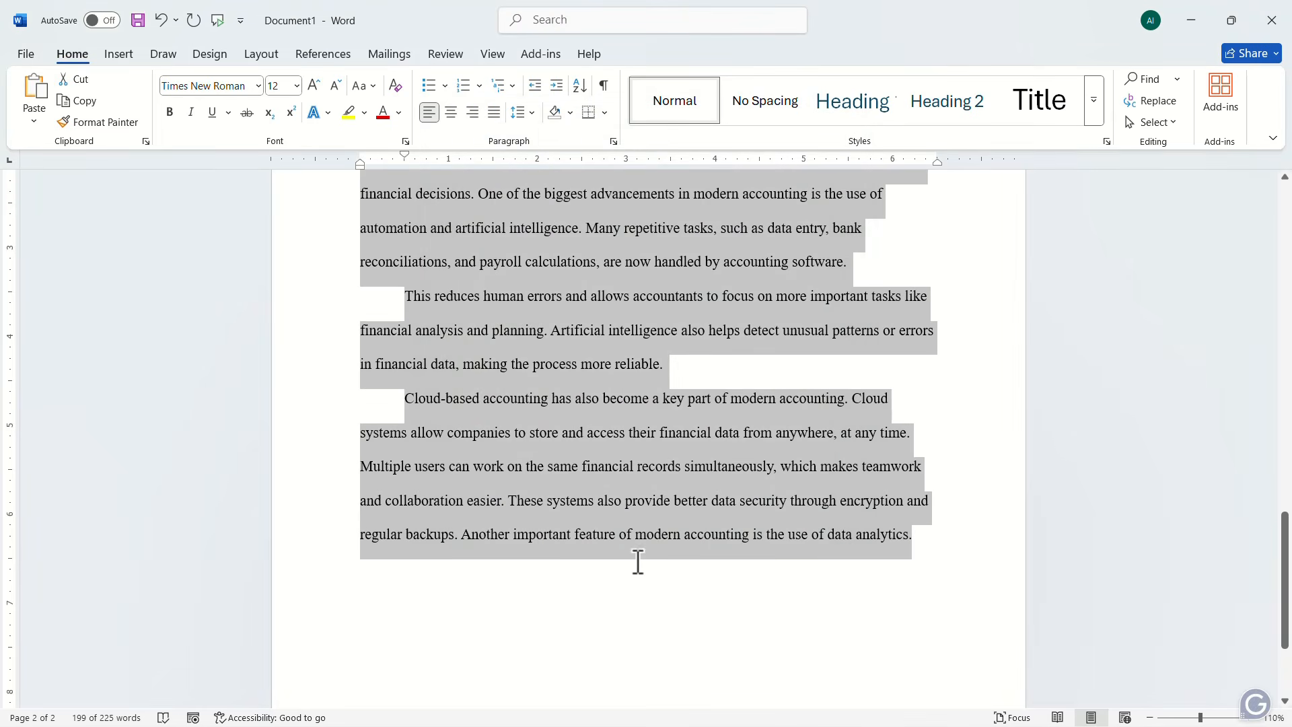
scroll(637, 563, "up", 3)
left_click(491, 449)
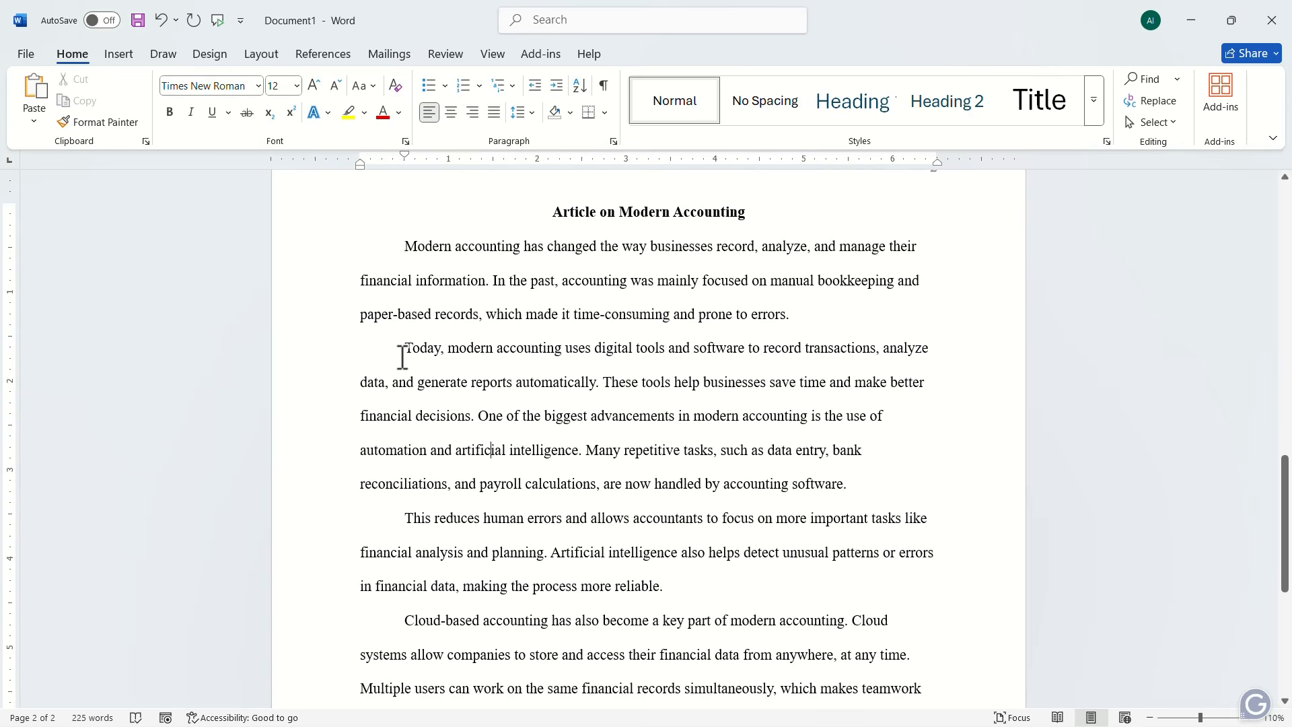
scroll(404, 528, "down", 4)
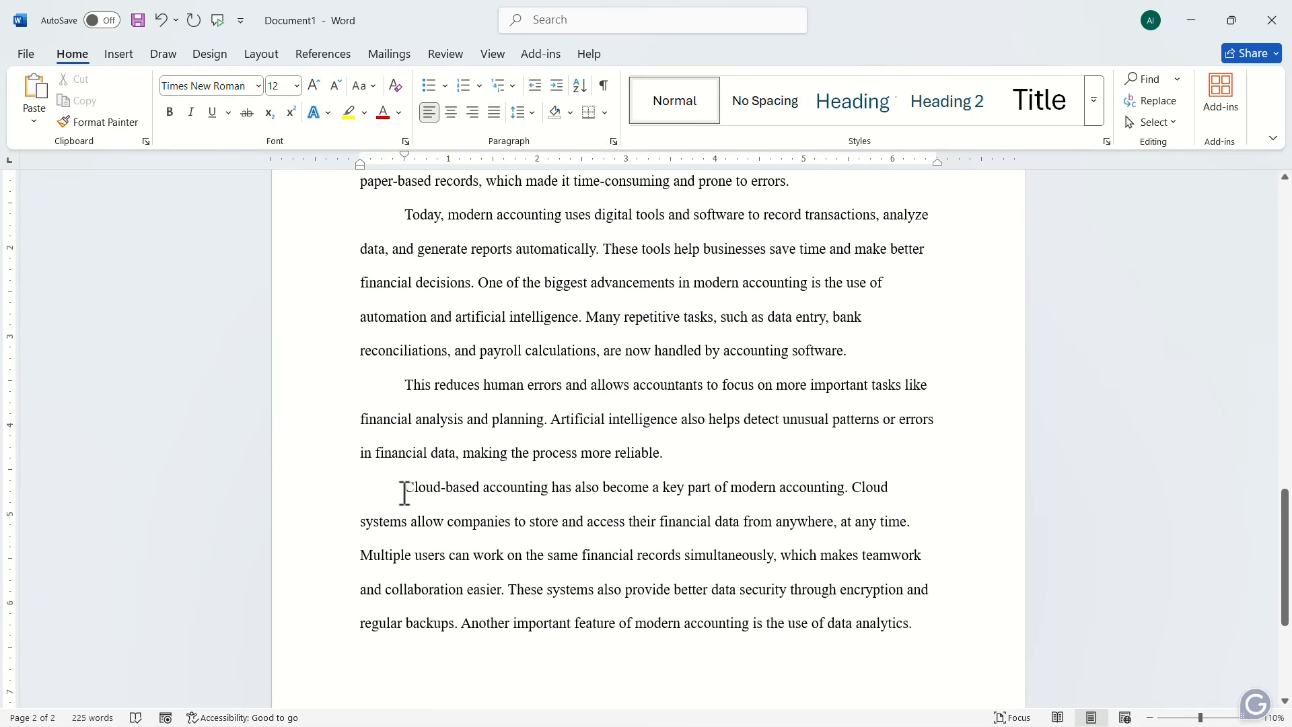